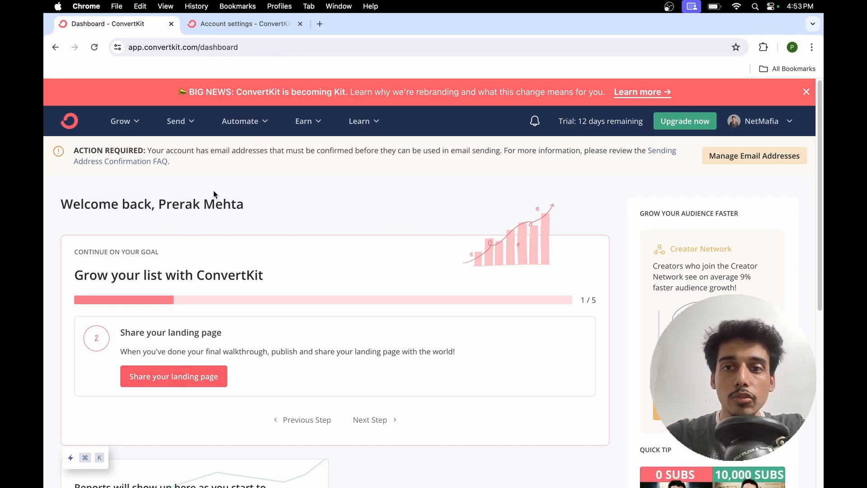
Step: Open the Landing Pages & Forms overview and start creating a new landing page
left_click(120, 122)
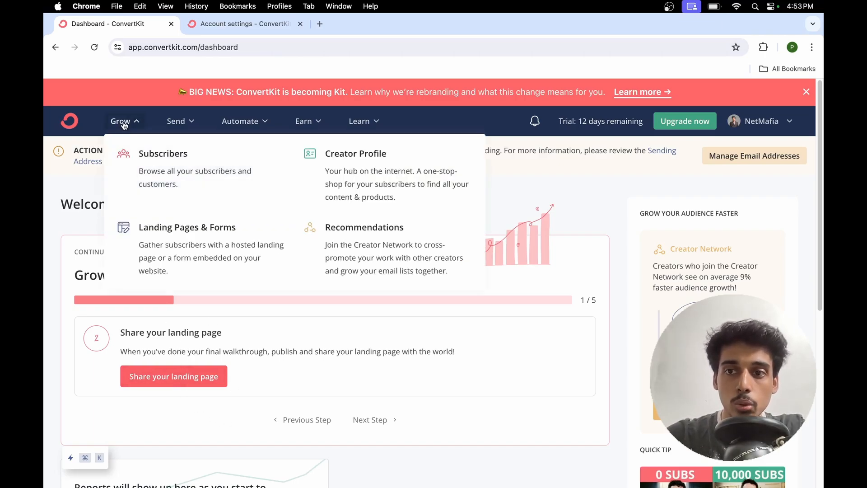
left_click(215, 255)
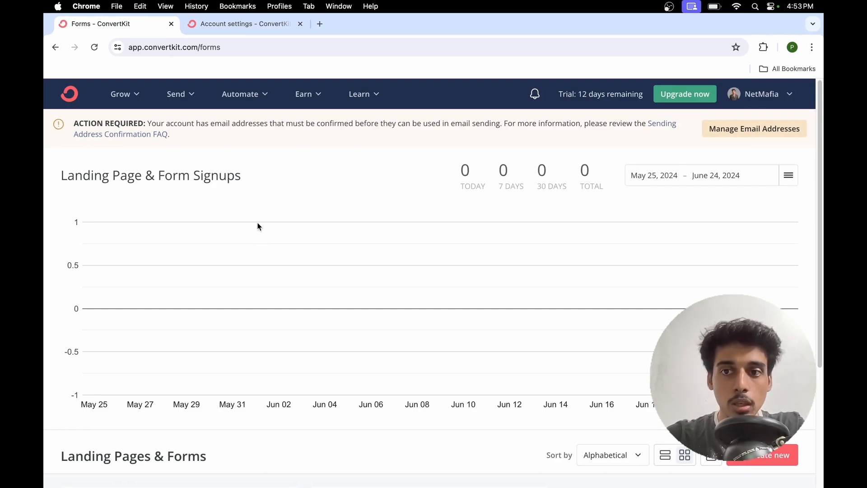
scroll(308, 183, "down", 2)
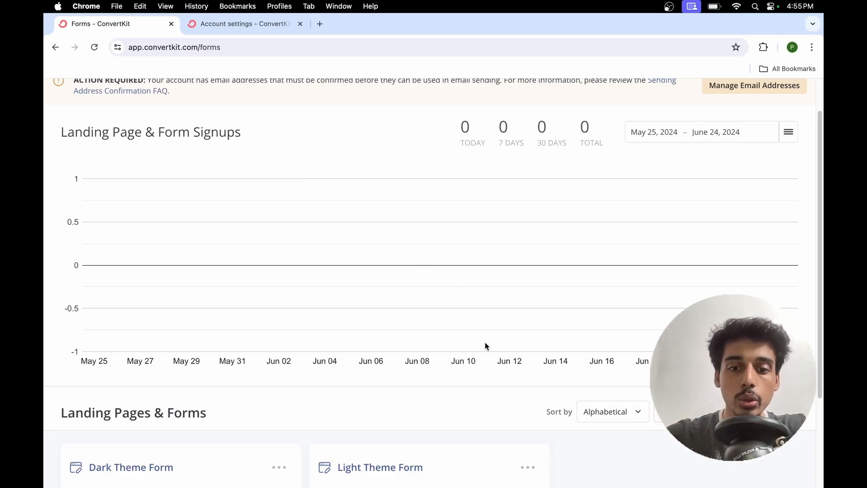
scroll(341, 331, "down", 5)
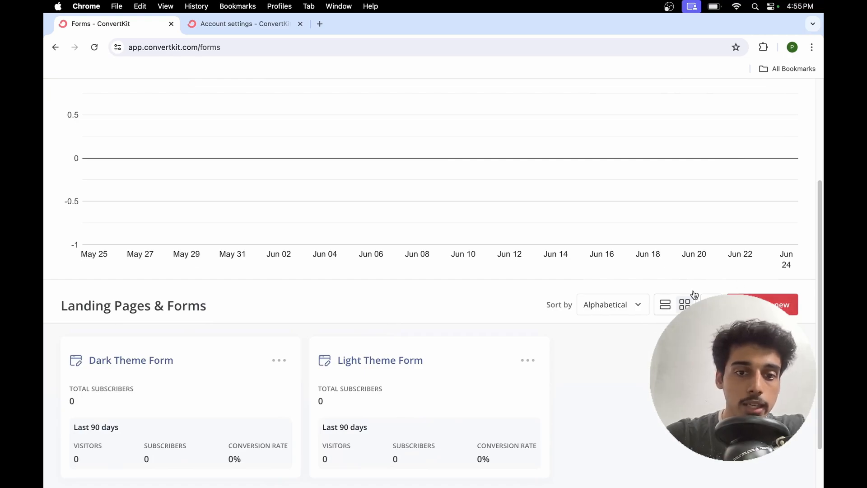
scroll(72, 348, "down", 3)
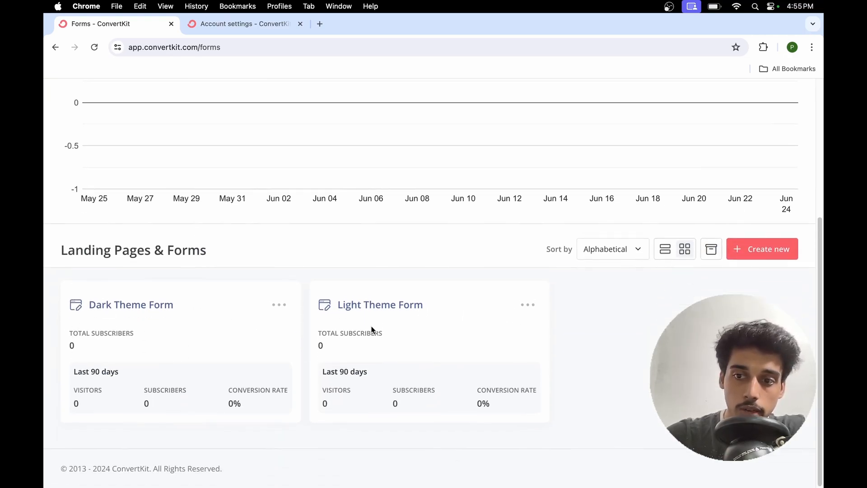
scroll(397, 293, "up", 2)
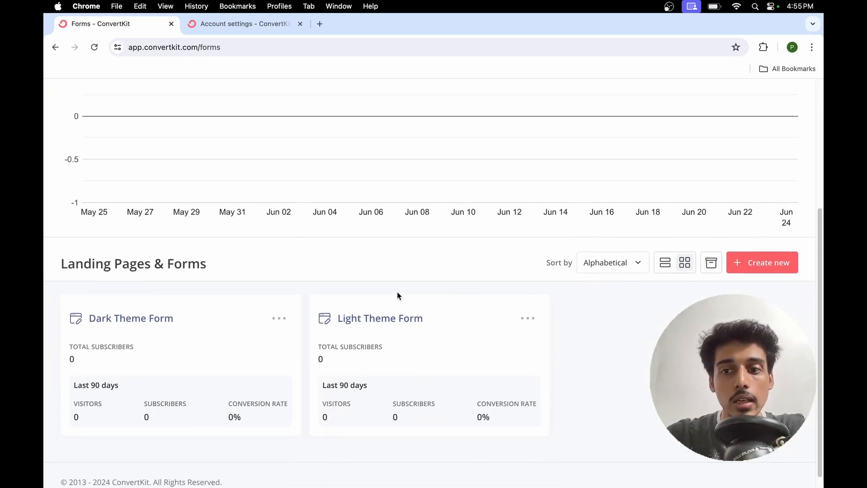
scroll(397, 292, "down", 2)
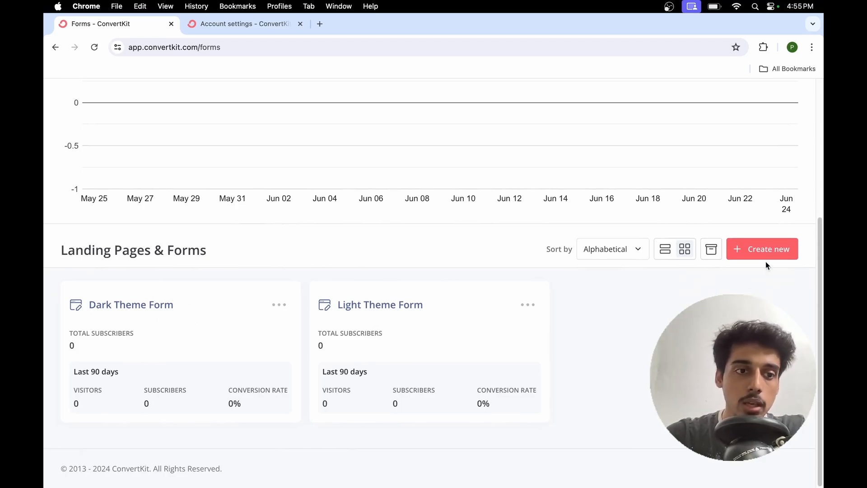
left_click(762, 250)
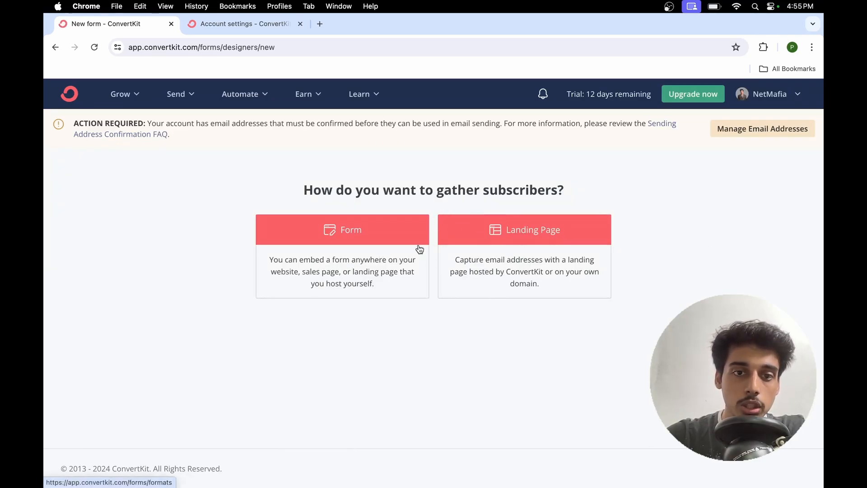
left_click(331, 227)
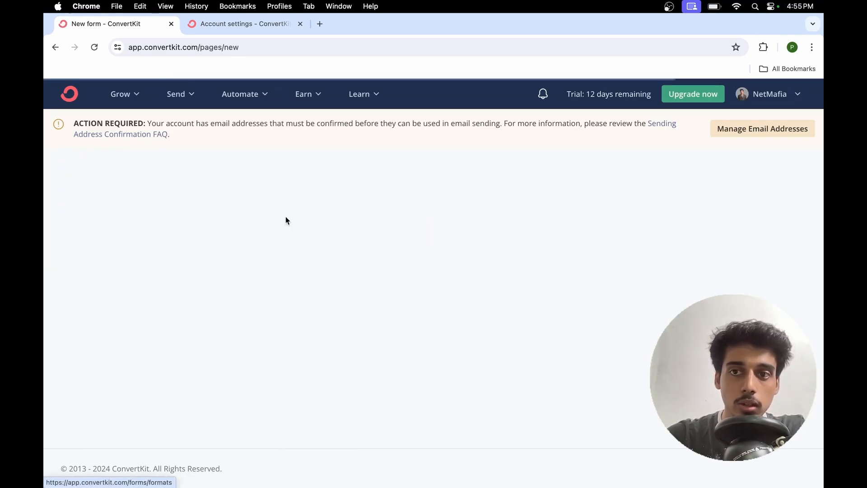
Step: Browse the landing page template gallery and its category filters
scroll(619, 194, "down", 6)
scroll(619, 194, "up", 4)
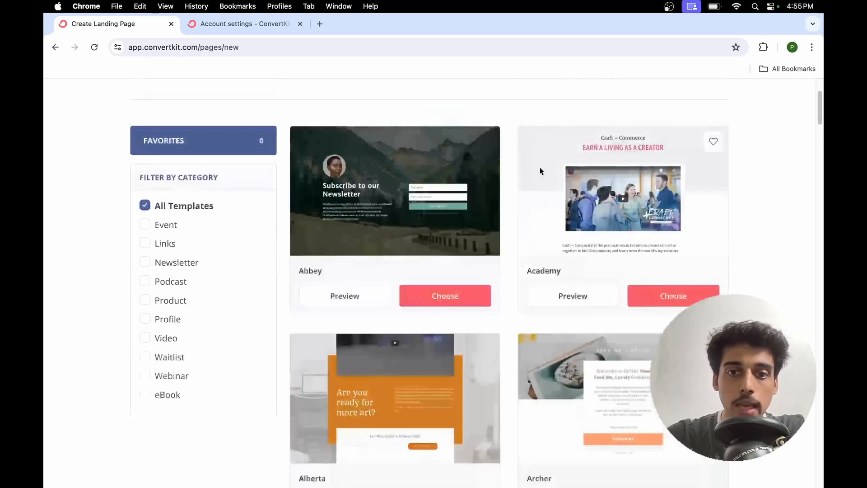
scroll(446, 152, "down", 5)
scroll(651, 178, "up", 3)
scroll(602, 178, "down", 4)
scroll(603, 178, "up", 3)
scroll(603, 178, "up", 5)
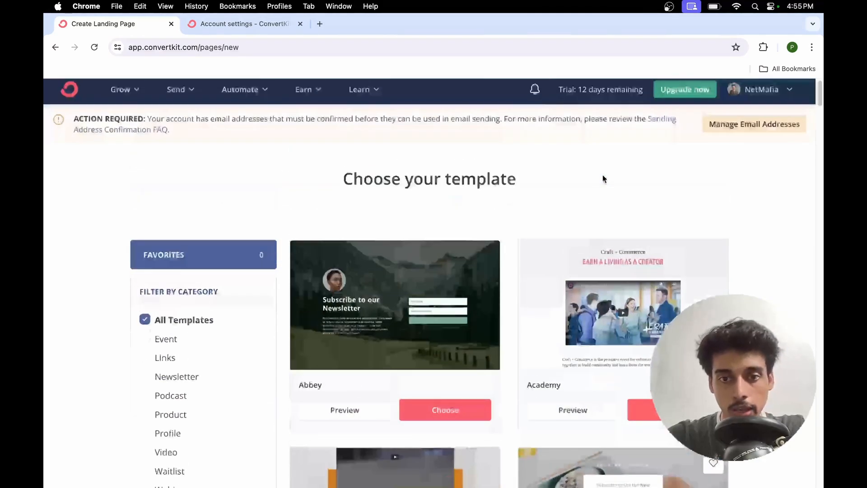
scroll(728, 186, "down", 2)
scroll(727, 184, "up", 1)
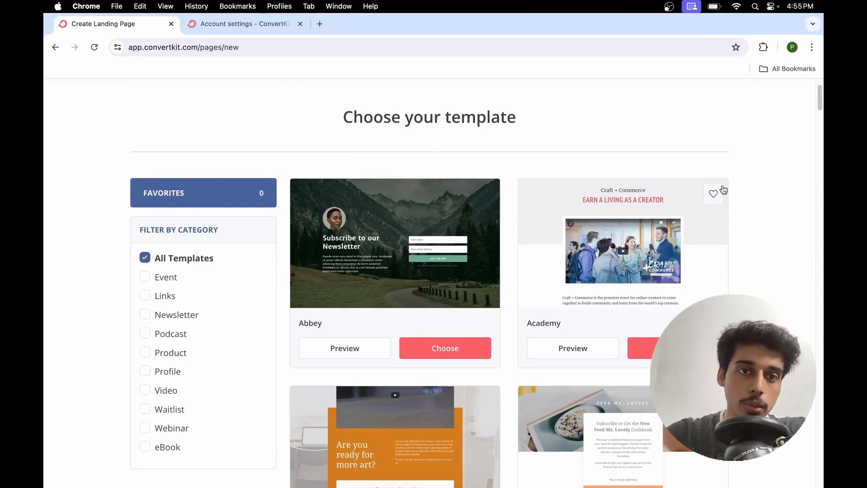
scroll(787, 242, "down", 12)
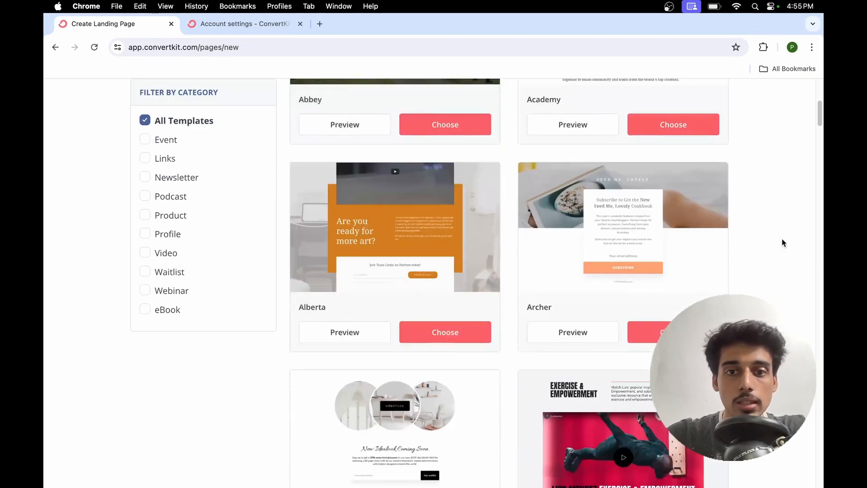
scroll(773, 237, "down", 7)
scroll(771, 232, "up", 9)
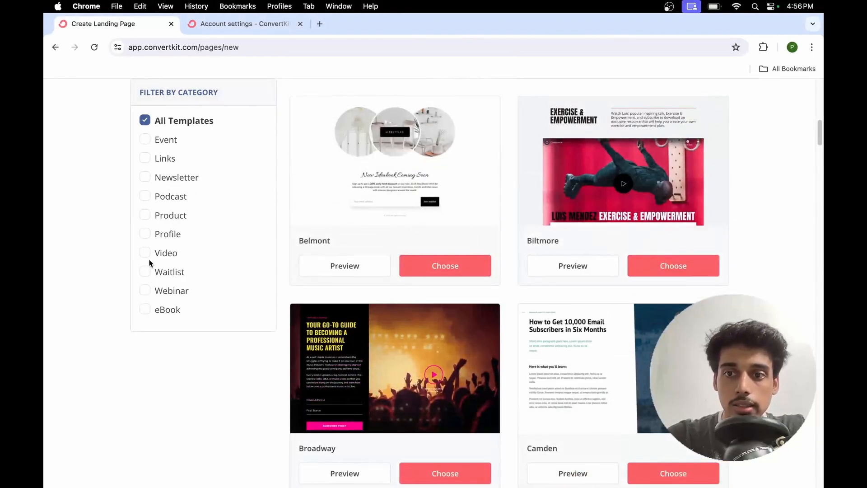
scroll(470, 215, "up", 7)
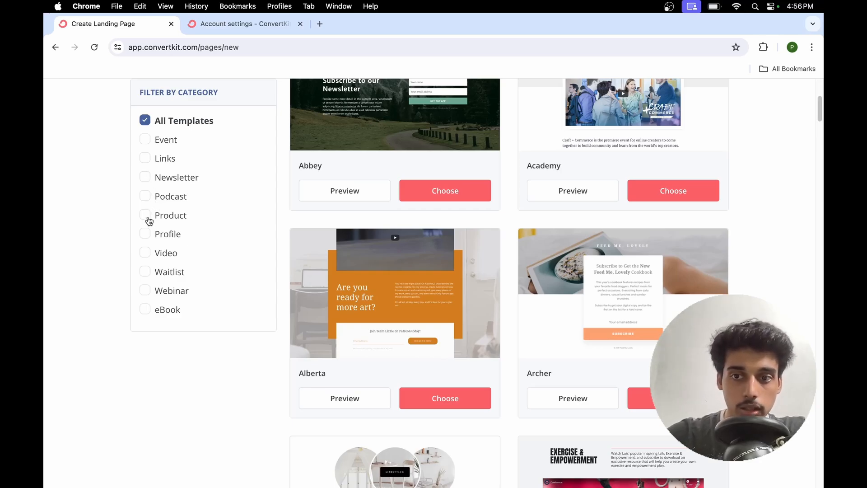
Step: Filter the landing page templates to the eBook category and look through them for a suitable design
left_click(144, 310)
scroll(299, 289, "up", 3)
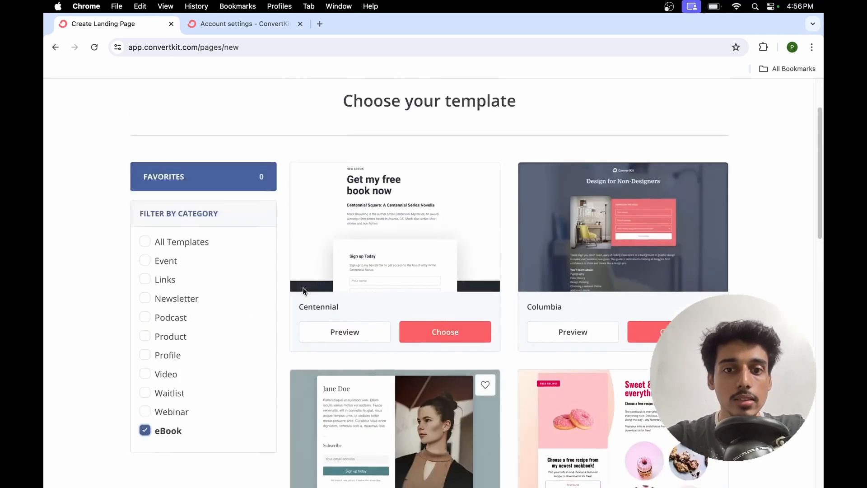
scroll(300, 289, "down", 1)
scroll(300, 288, "down", 10)
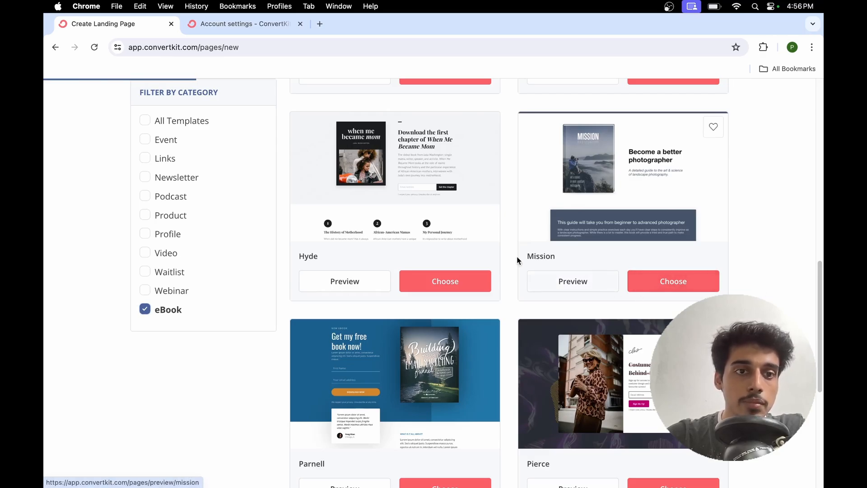
Step: Preview the Mission template and choose it for the new landing page
left_click(544, 273)
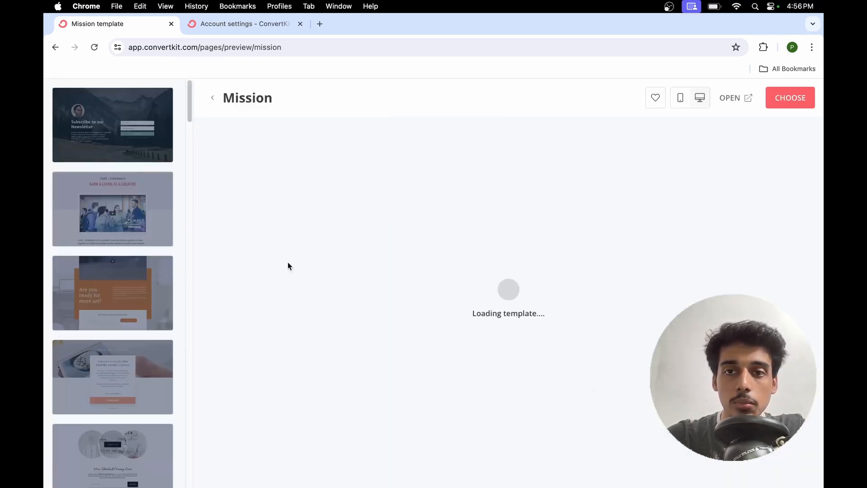
scroll(533, 255, "down", 8)
scroll(532, 256, "up", 8)
scroll(532, 256, "down", 8)
scroll(531, 256, "up", 8)
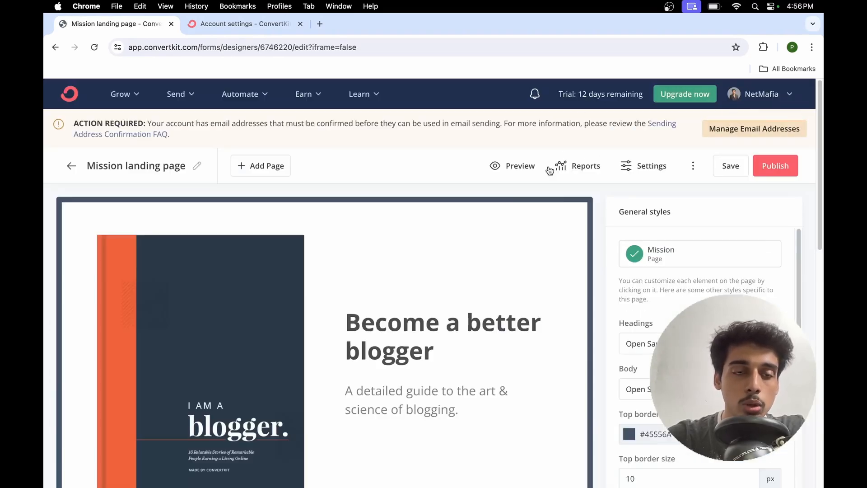
Step: Examine the landing page's sections, including the style options of its main heading and subtitle
scroll(627, 169, "down", 15)
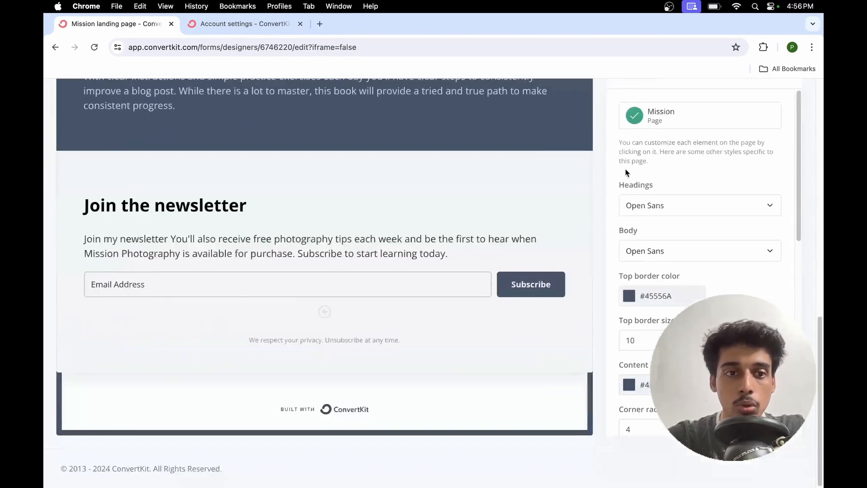
scroll(565, 160, "up", 15)
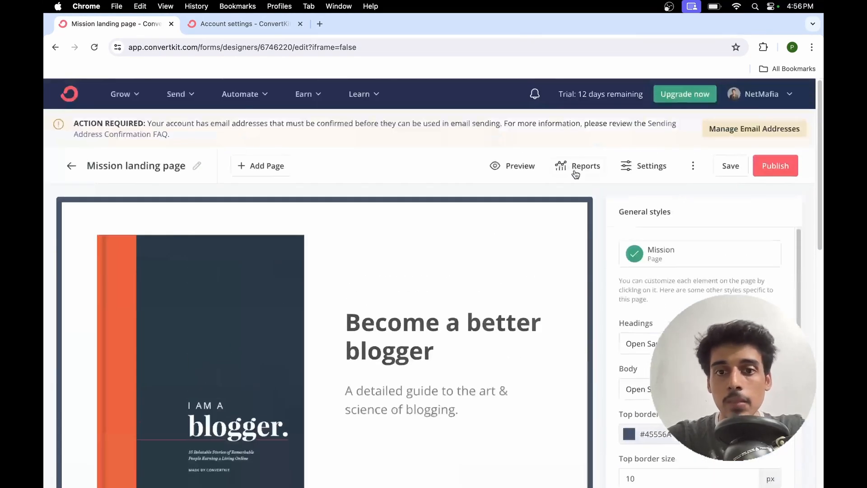
scroll(567, 185, "down", 5)
scroll(226, 240, "up", 3)
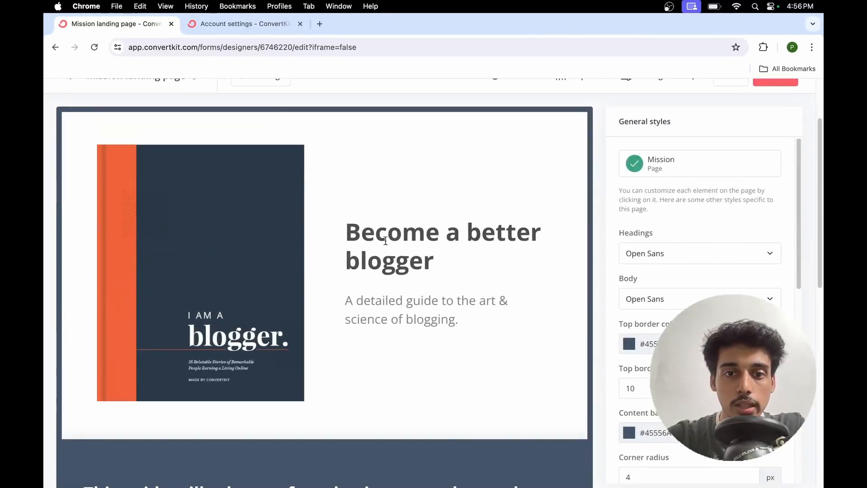
left_click(418, 230)
double_click(418, 230)
left_click(431, 318)
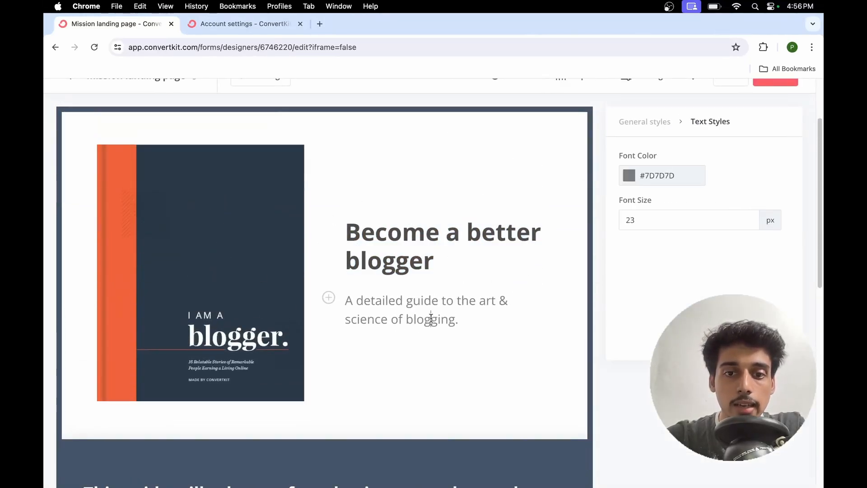
scroll(432, 312, "down", 5)
scroll(551, 304, "down", 1)
scroll(548, 305, "up", 1)
scroll(549, 305, "down", 5)
scroll(548, 304, "up", 2)
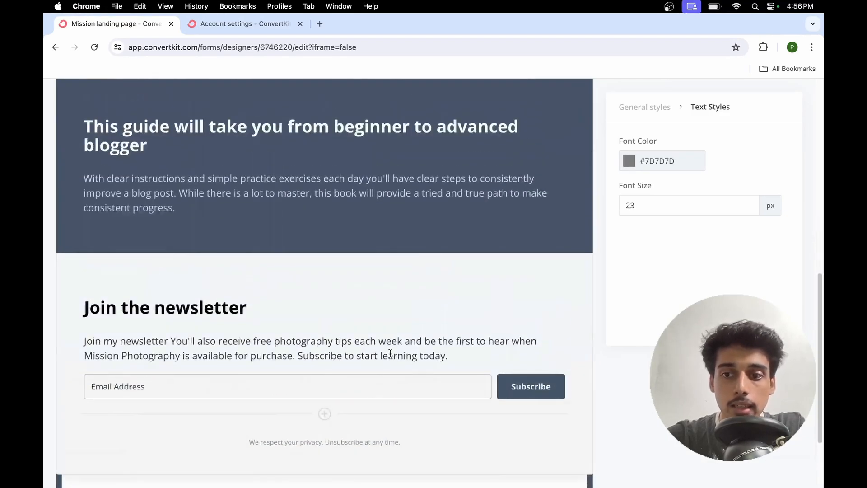
Step: Add a custom field to the newsletter signup form and place it before the Email Address field
left_click(428, 380)
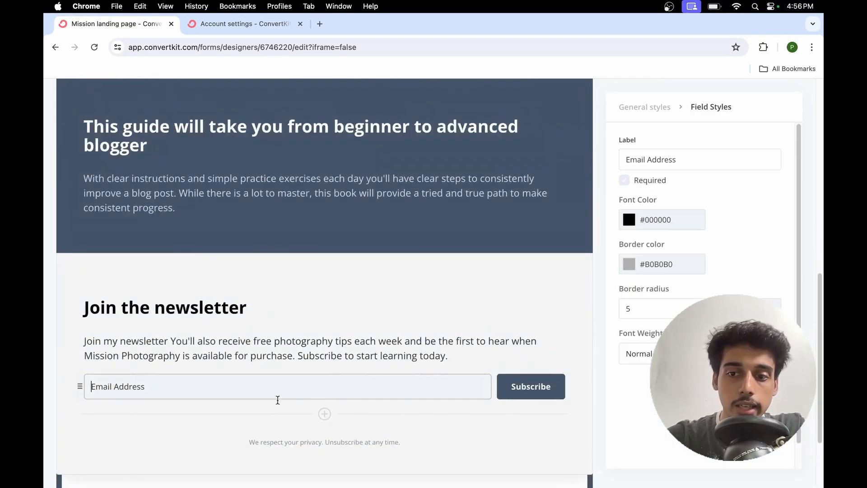
left_click(324, 413)
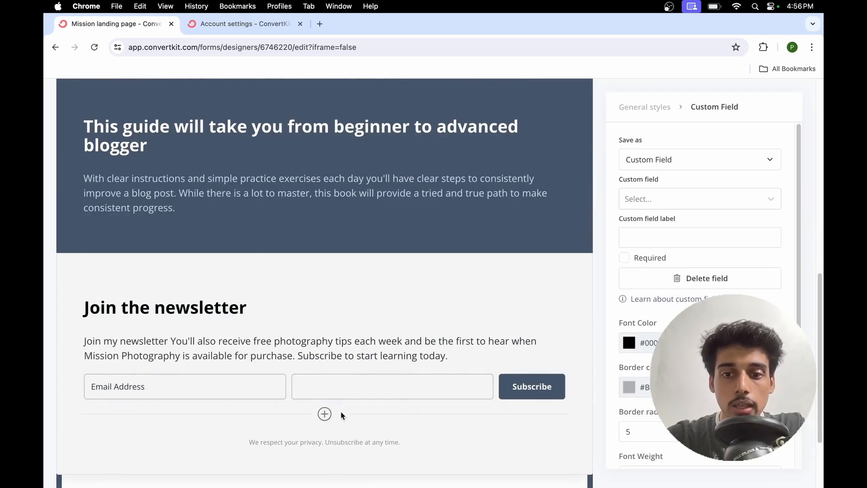
left_click(186, 384)
left_click_drag(77, 386, 288, 385)
left_click(155, 388)
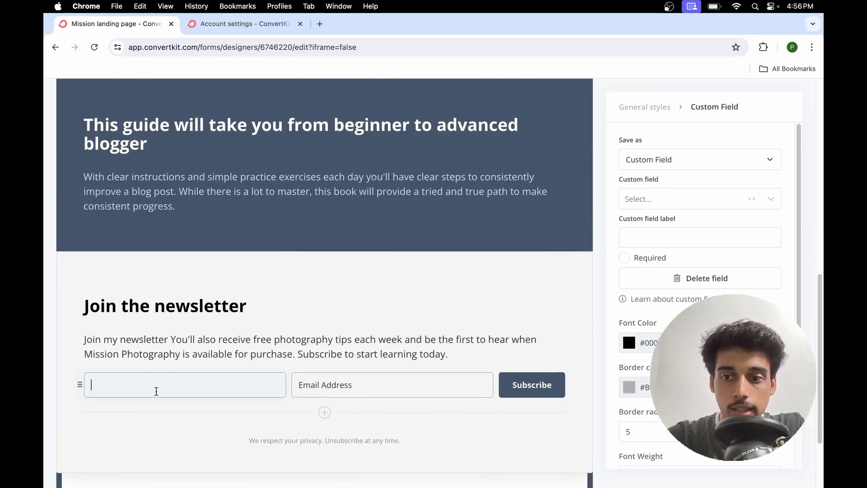
Step: Assign the new signup form field to the First Name custom field
left_click(674, 158)
left_click(673, 159)
left_click(676, 200)
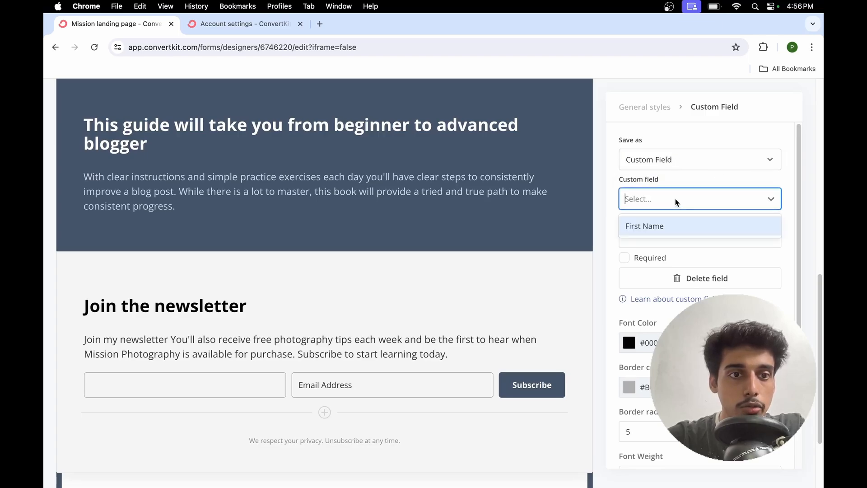
left_click(671, 228)
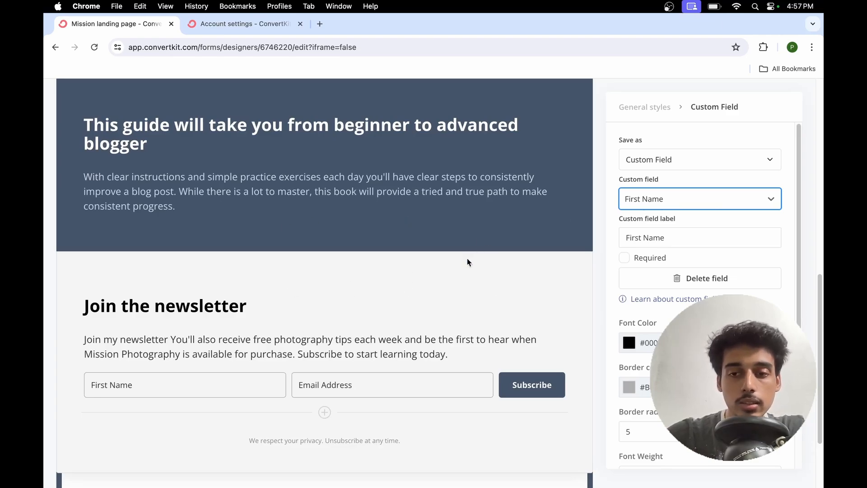
Step: Review the full landing page layout, from the book cover section to the newsletter signup form
scroll(265, 330, "up", 10)
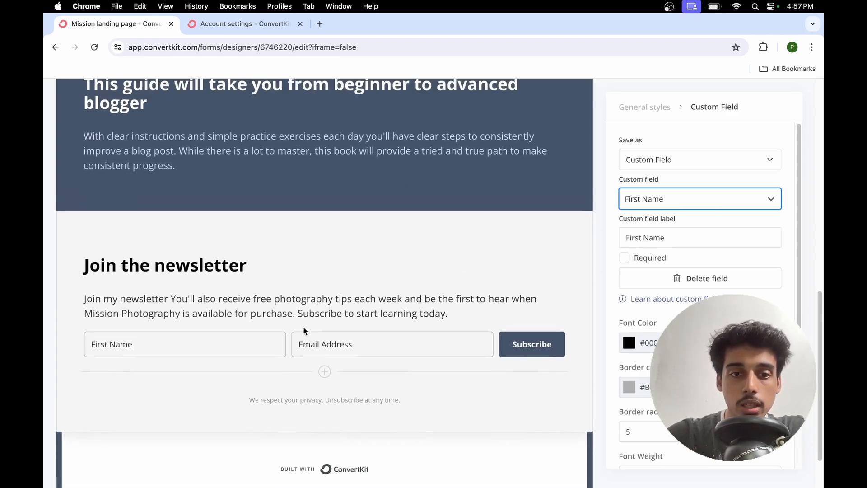
scroll(442, 254, "down", 10)
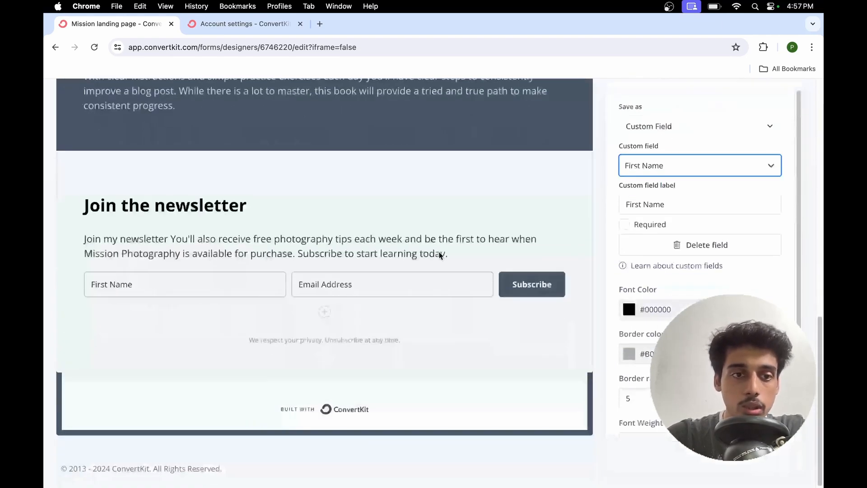
scroll(441, 252, "up", 4)
scroll(440, 255, "down", 2)
scroll(319, 246, "down", 2)
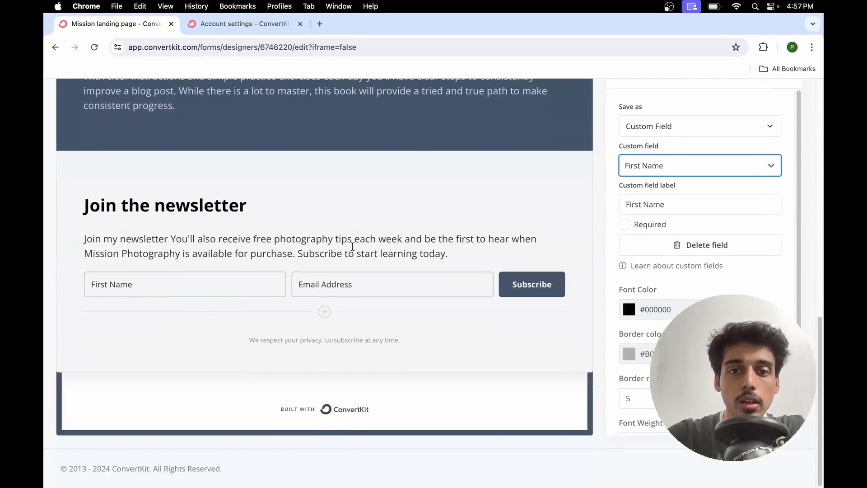
scroll(352, 247, "up", 5)
scroll(352, 247, "up", 5)
scroll(449, 271, "down", 3)
scroll(515, 271, "up", 3)
scroll(501, 266, "down", 5)
scroll(500, 269, "up", 3)
scroll(497, 253, "up", 3)
scroll(496, 251, "down", 4)
scroll(784, 269, "up", 3)
scroll(713, 248, "down", 6)
Step: Open the general settings of the Mission landing page
scroll(698, 251, "up", 5)
scroll(698, 252, "up", 2)
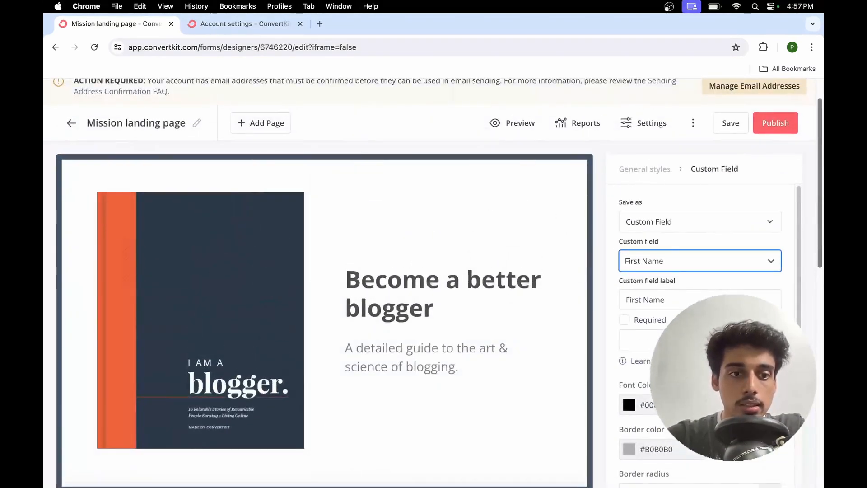
scroll(531, 184, "up", 2)
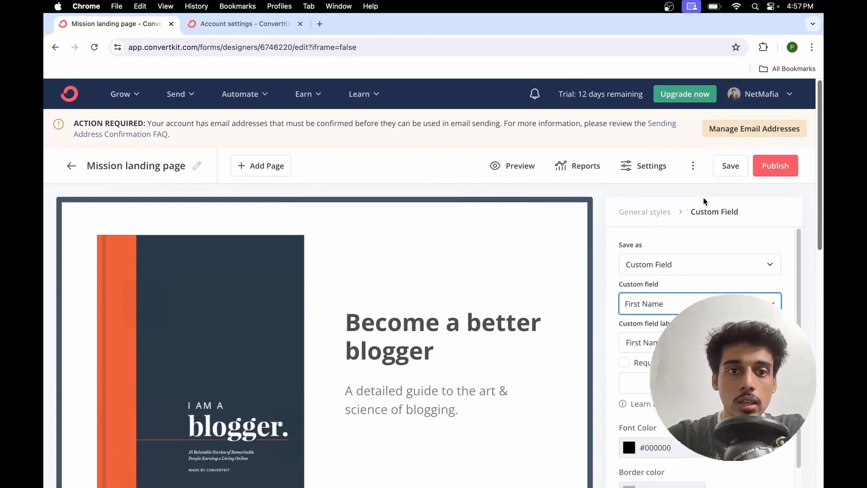
left_click(646, 167)
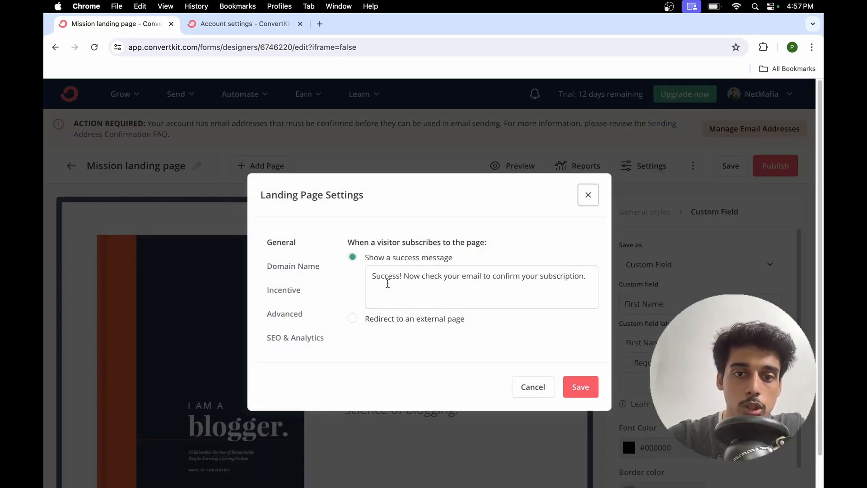
Step: Review the success message in the landing page's general settings, close the settings, and check the newsletter signup form
left_click_drag(373, 278, 551, 283)
left_click(551, 282)
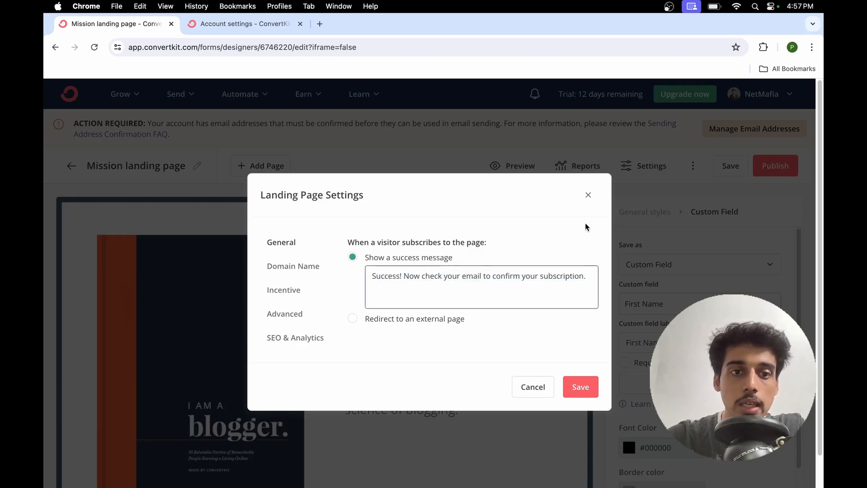
left_click(588, 195)
scroll(478, 348, "down", 10)
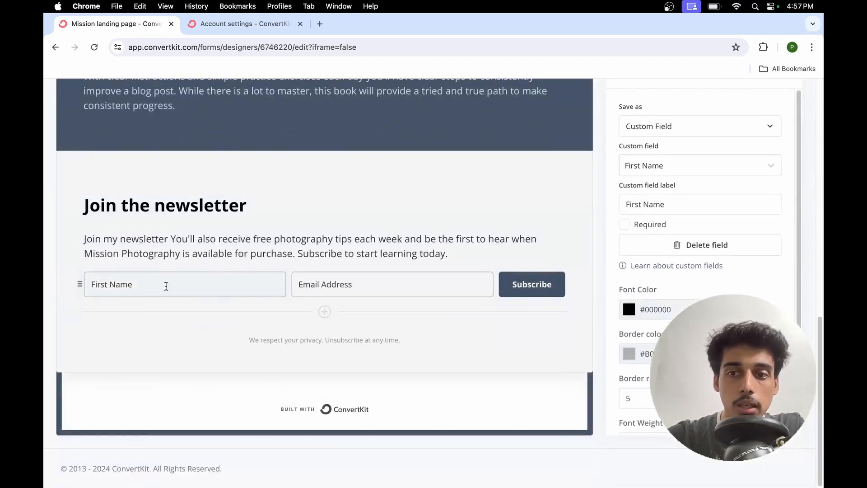
scroll(526, 232, "up", 10)
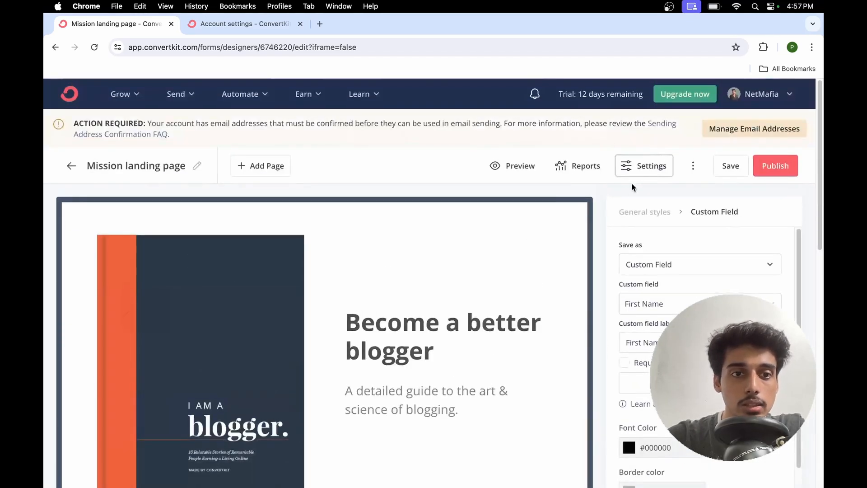
Step: Choose netmafia.ck.page as the custom domain in the landing page's domain name settings
left_click(632, 168)
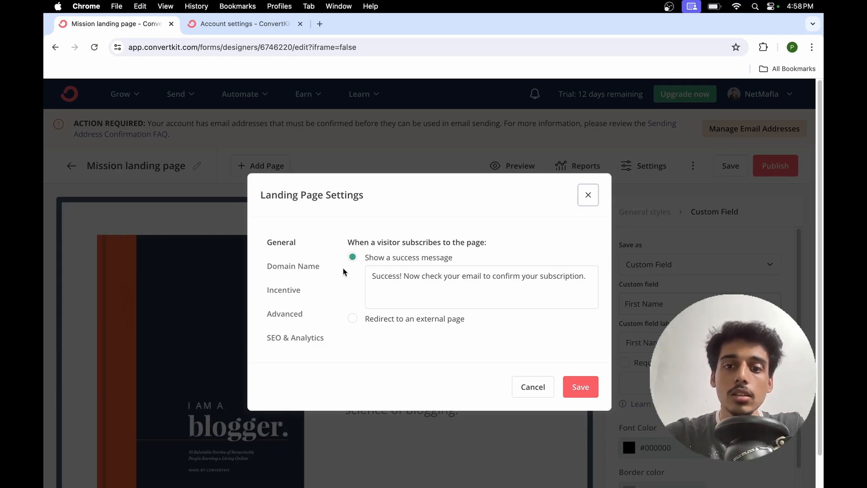
left_click(306, 266)
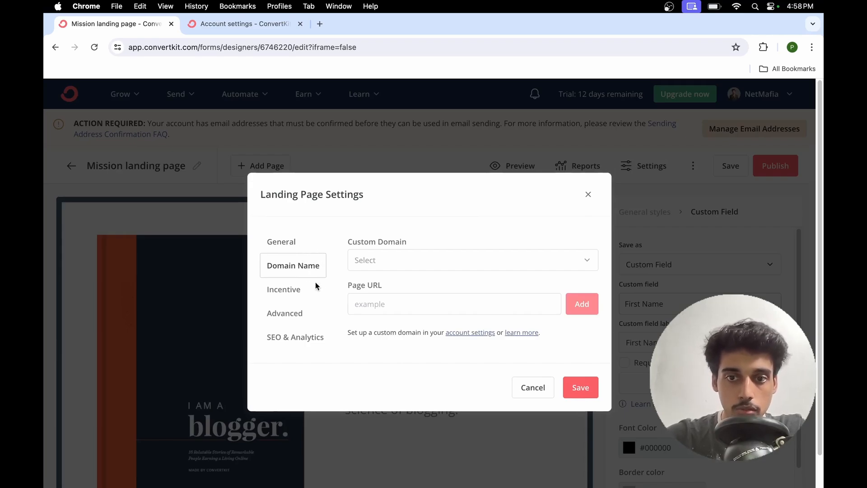
left_click(459, 259)
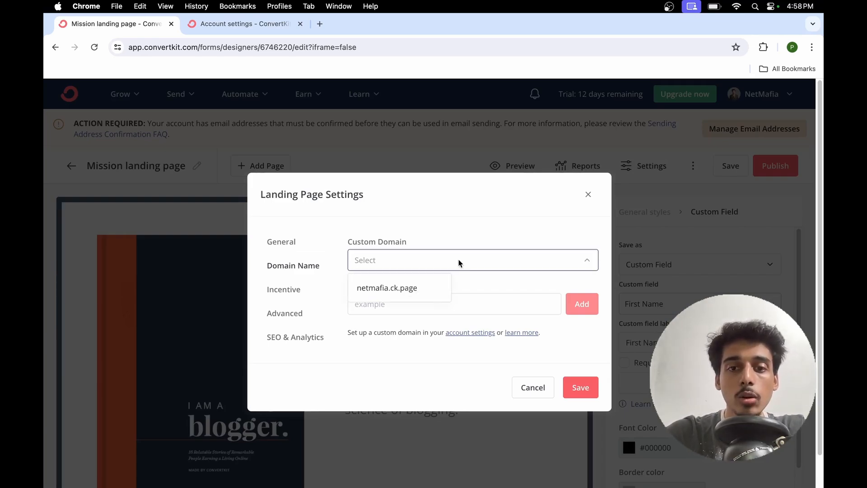
left_click(377, 291)
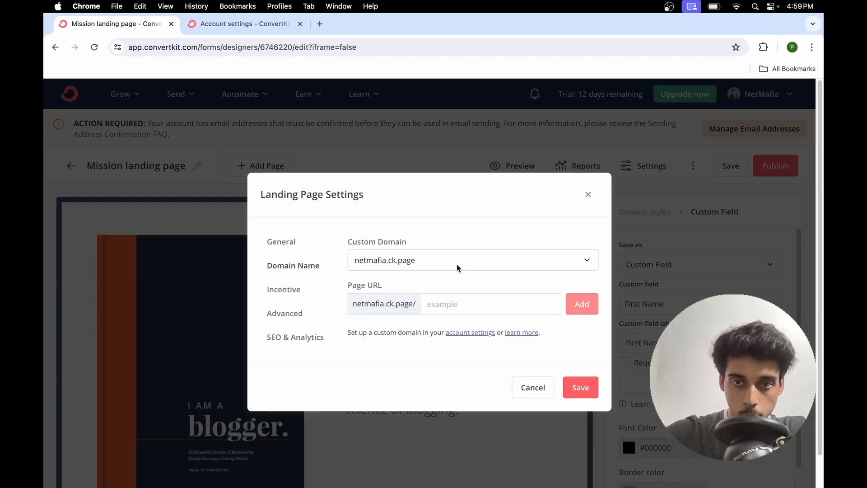
Step: Examine the account's domain settings, including the DNS records required for the netmafia.co.in custom domain
left_click(250, 27)
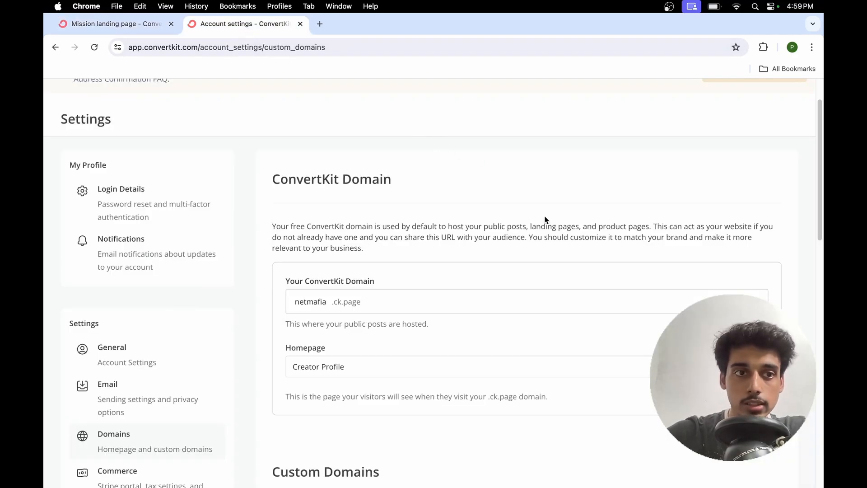
scroll(546, 217, "up", 3)
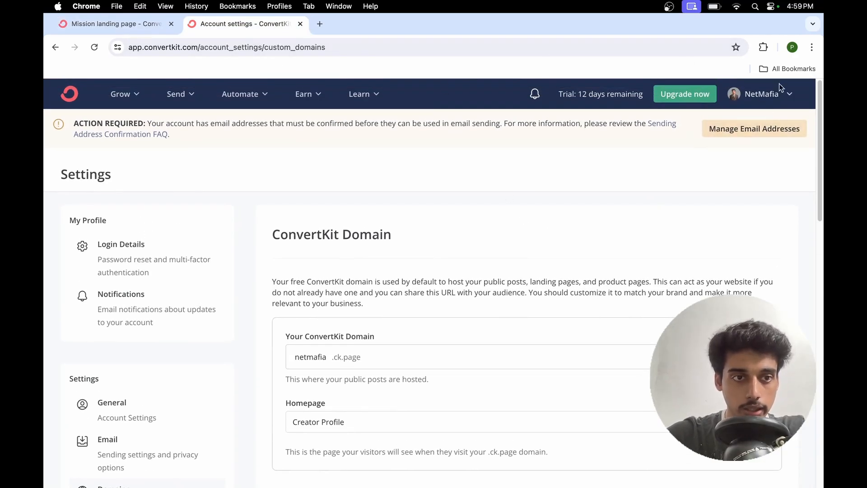
left_click(785, 97)
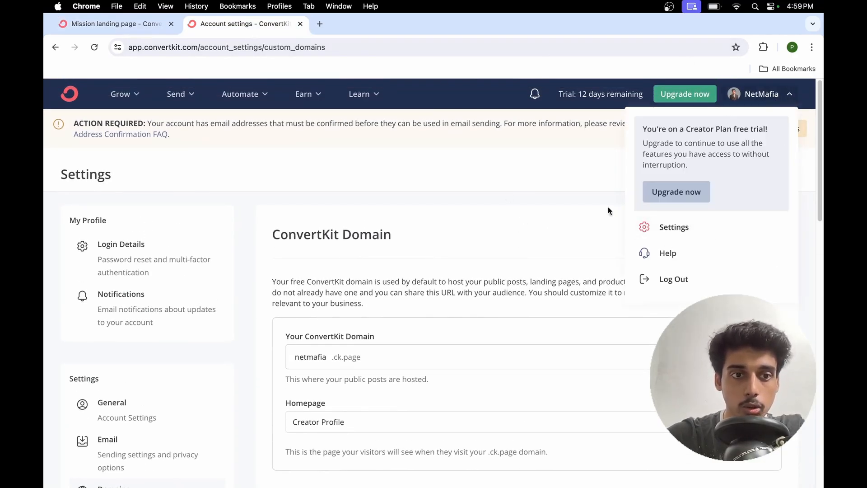
left_click(488, 239)
scroll(465, 312, "down", 6)
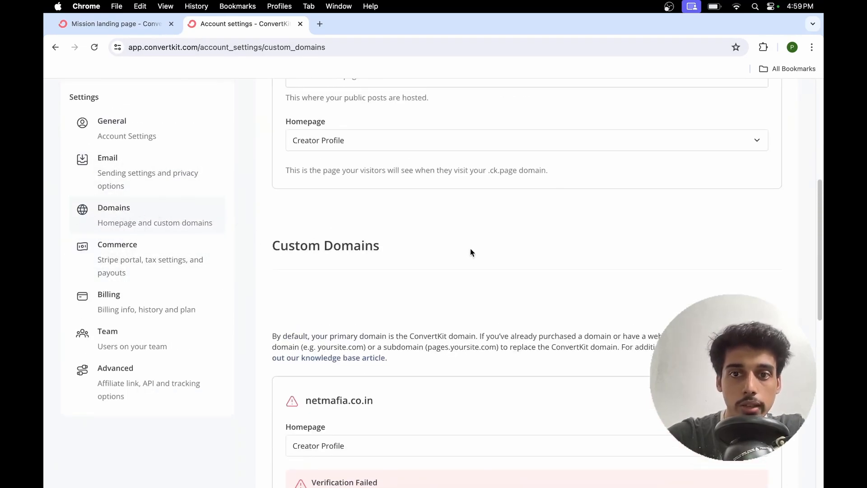
scroll(471, 251, "up", 2)
scroll(457, 243, "down", 10)
scroll(406, 192, "up", 3)
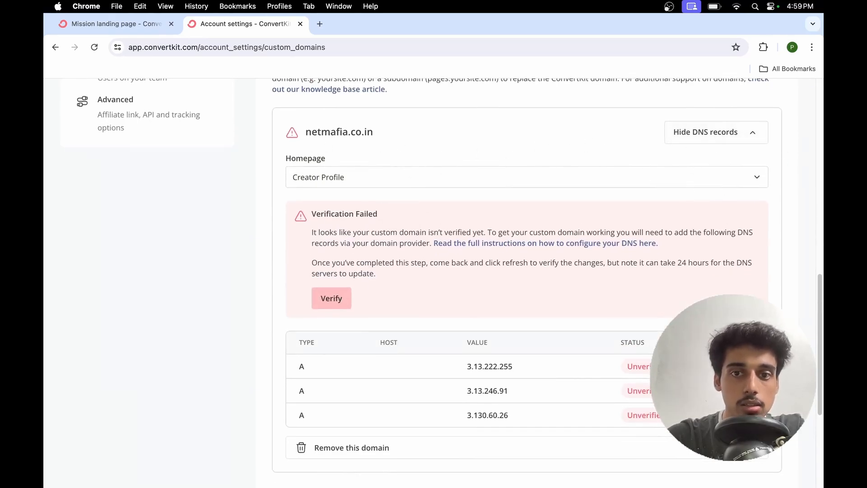
scroll(535, 271, "down", 2)
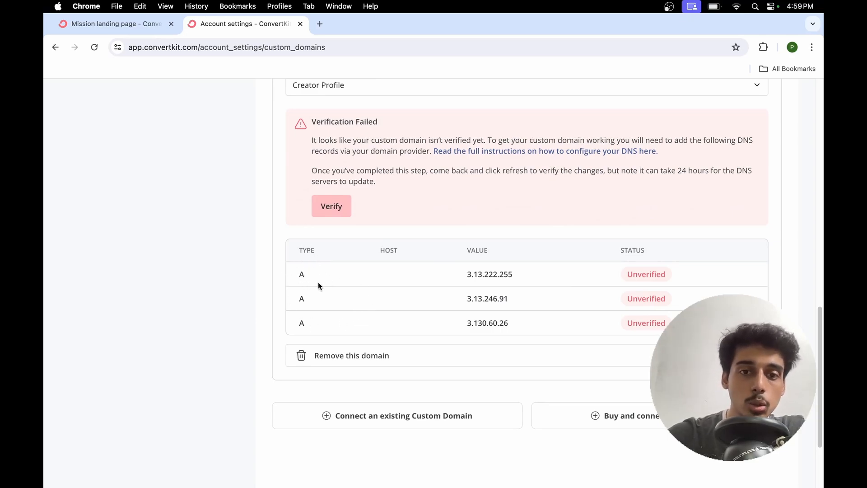
Step: Copy the A record value 3.13.222.255 into the Points to field of a new DNS record in Hostinger, and clear it again
double_click(478, 275)
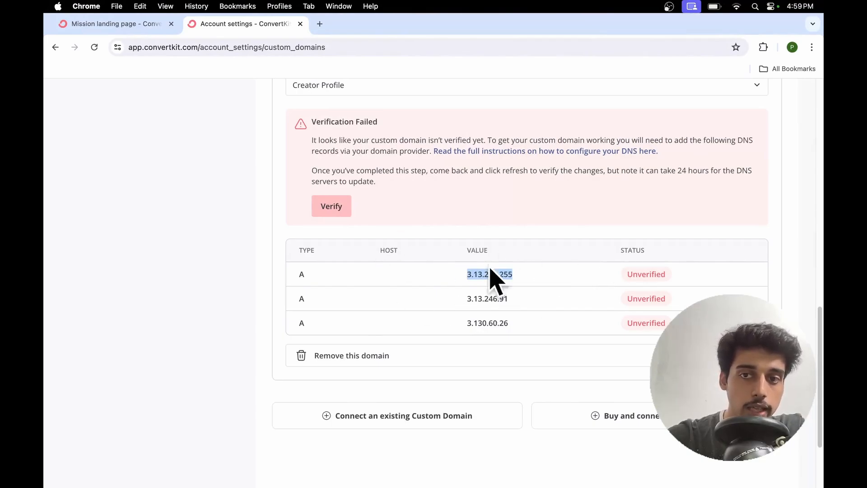
key("ctrl+Right")
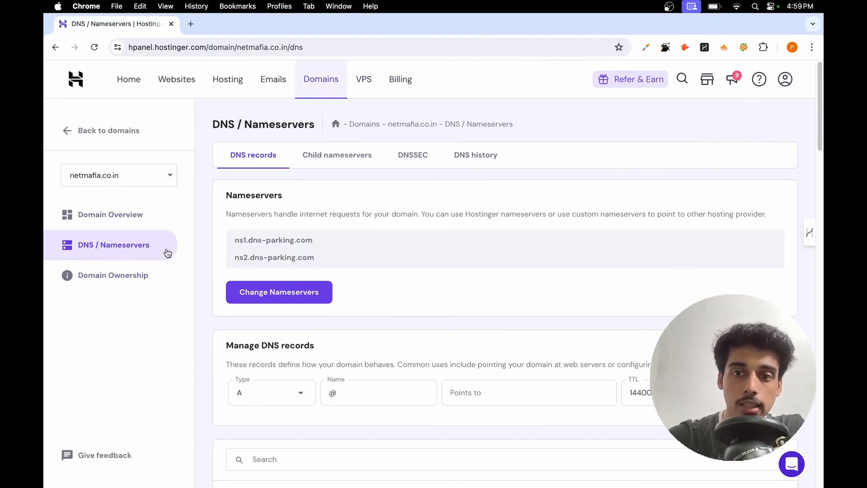
scroll(470, 300, "down", 3)
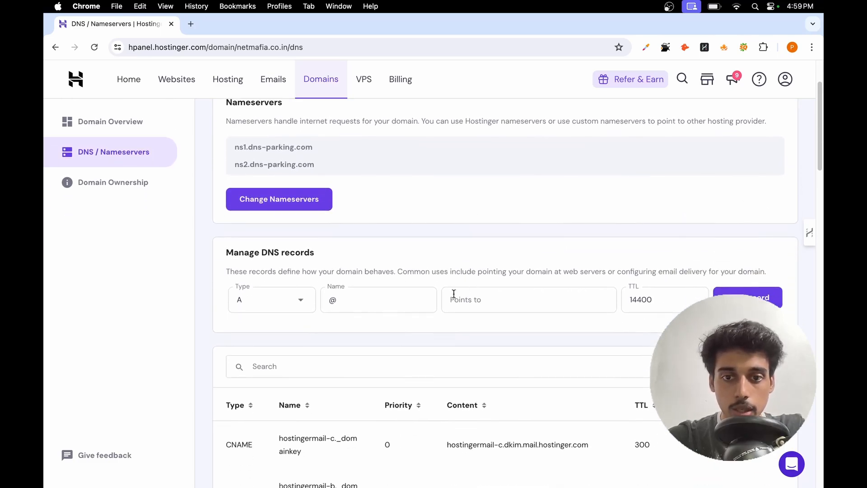
key("ctrl+Left")
key("super+c")
key("ctrl+Right")
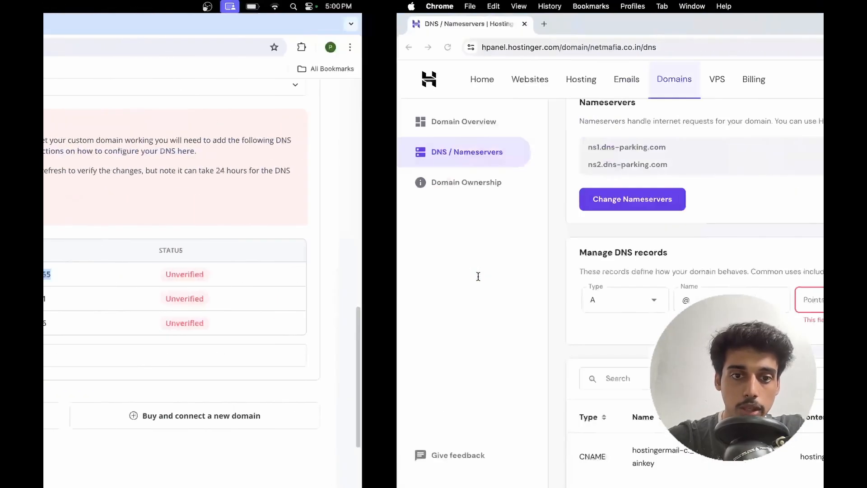
left_click(506, 292)
key("super+v")
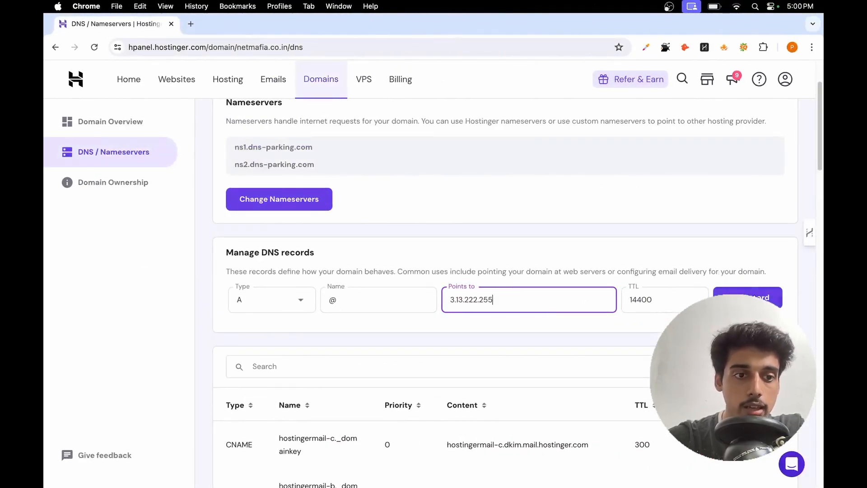
double_click(532, 303)
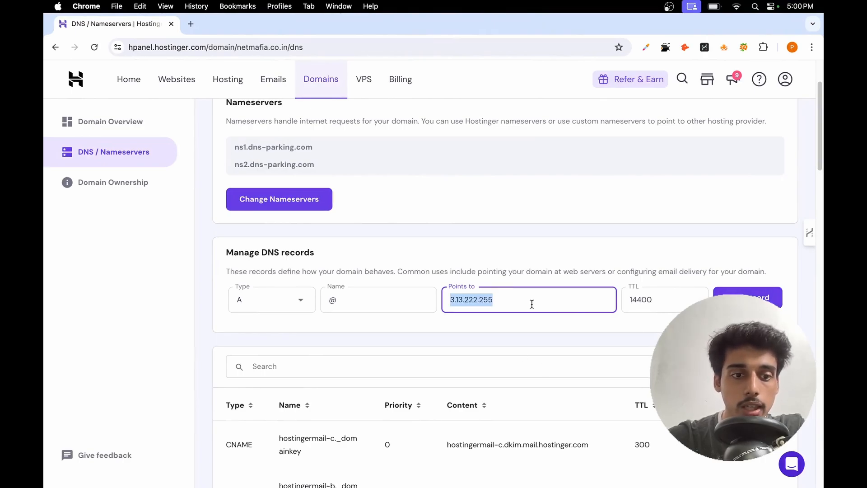
key("BackSpace")
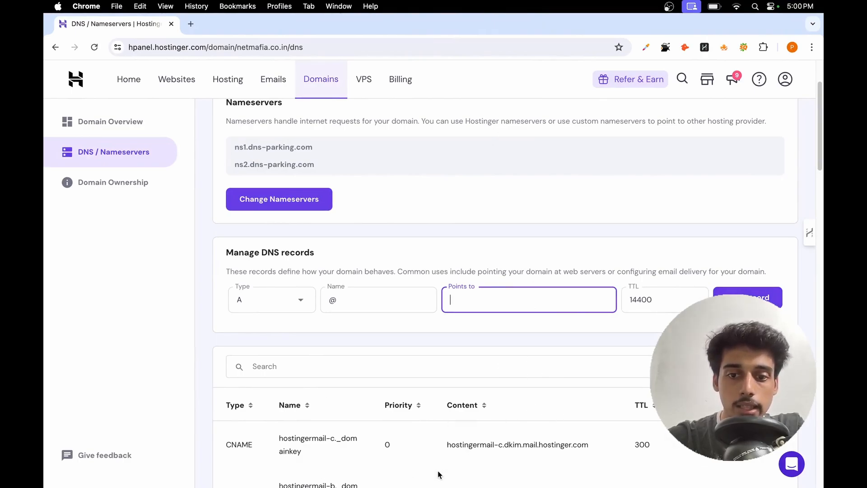
Step: Switch back to ConvertKit and run the verification of the netmafia.co.in domain, rechecking the Hostinger DNS record form
key("ctrl+Left")
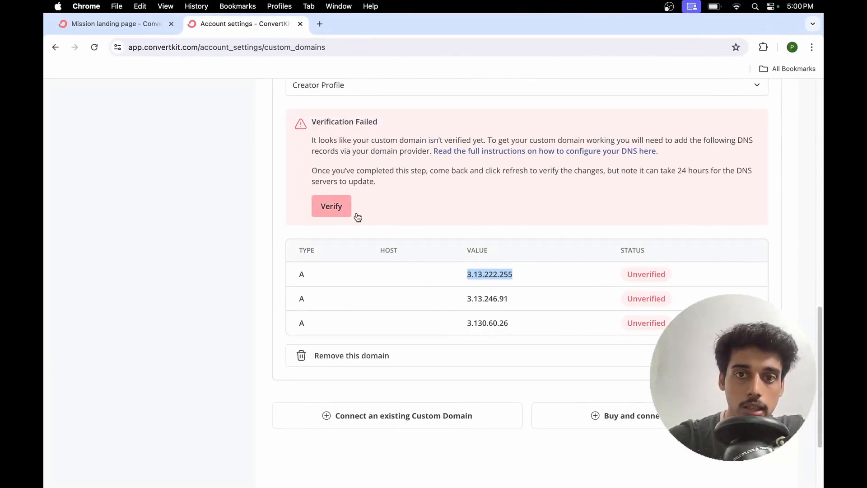
left_click(337, 213)
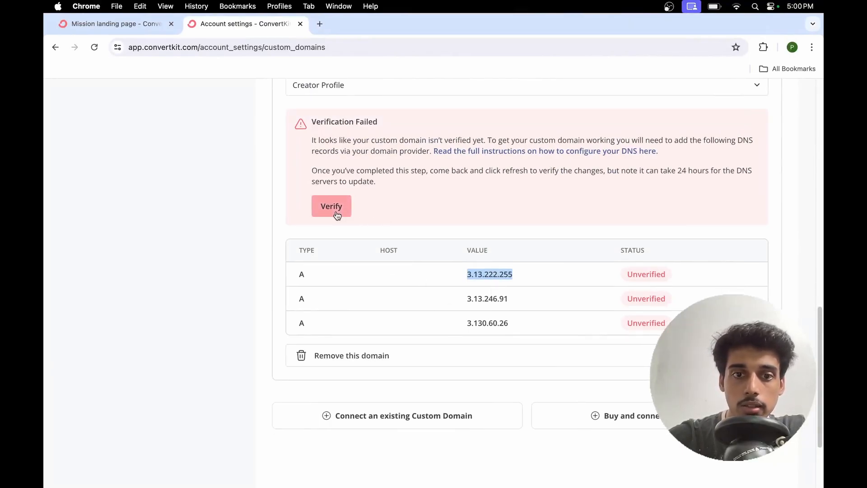
left_click(336, 207)
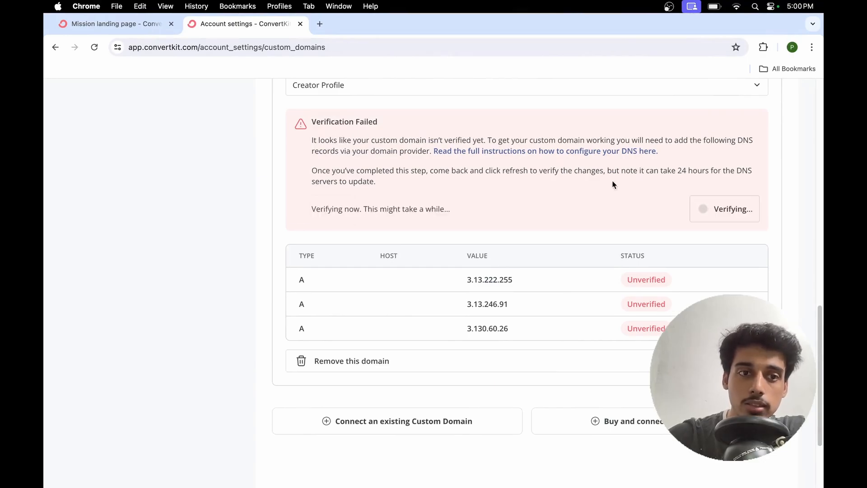
triple_click(667, 175)
left_click(556, 172)
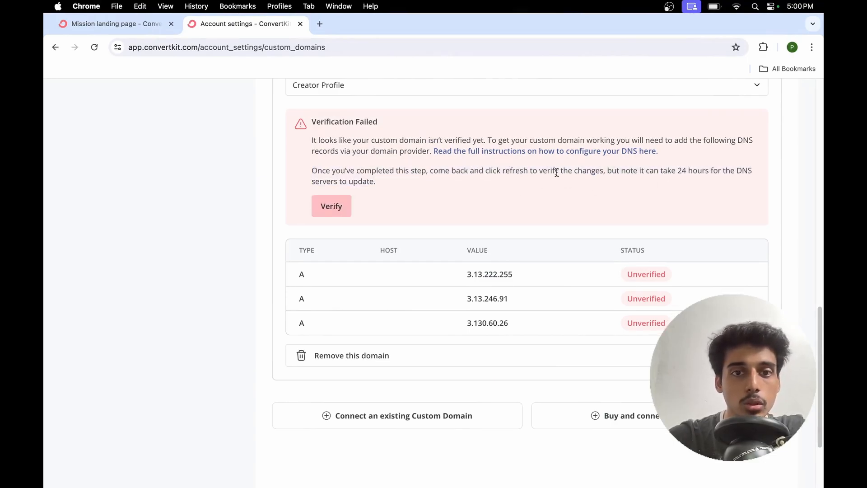
key("ctrl+Right")
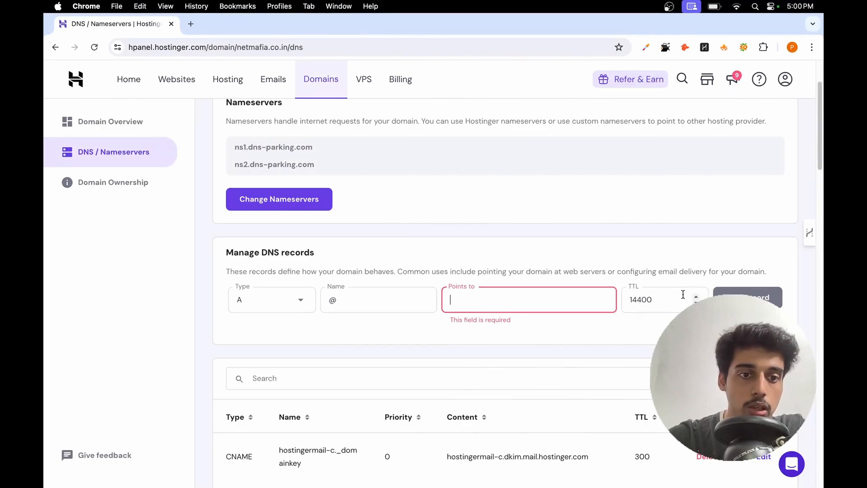
key("ctrl+Left")
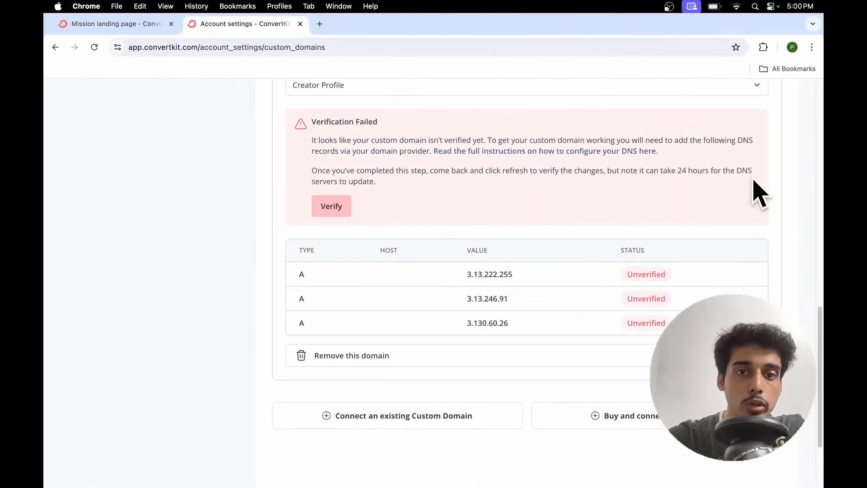
scroll(549, 229, "up", 15)
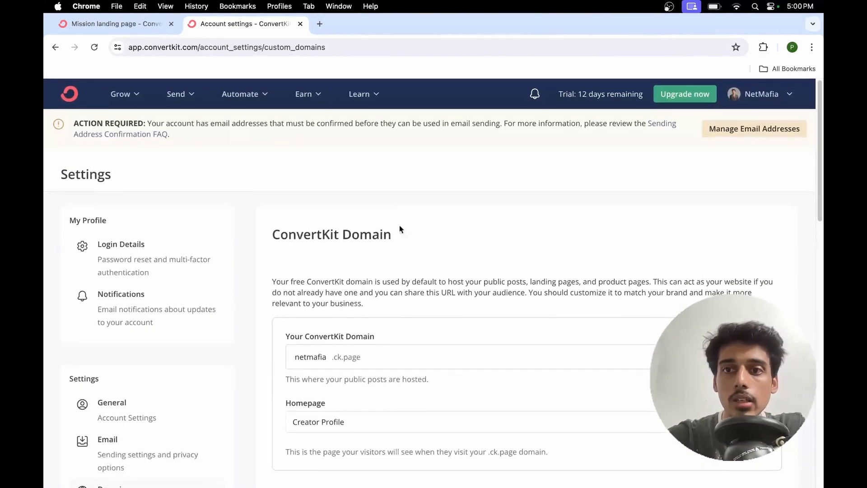
Step: Return to the Mission landing page, check the available custom domains, and close its settings without saving
left_click(131, 24)
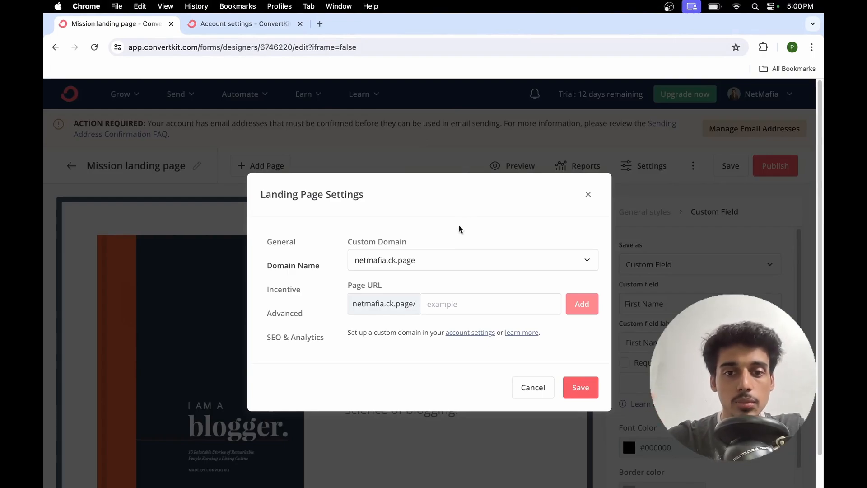
left_click(464, 260)
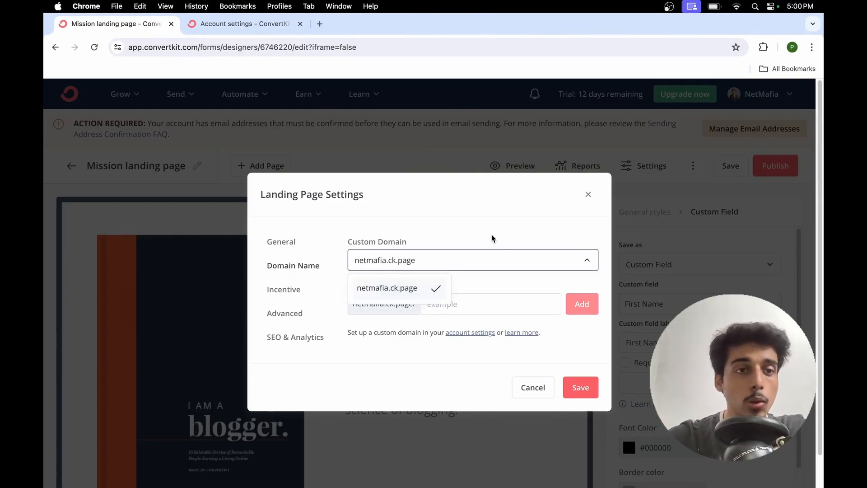
left_click(442, 243)
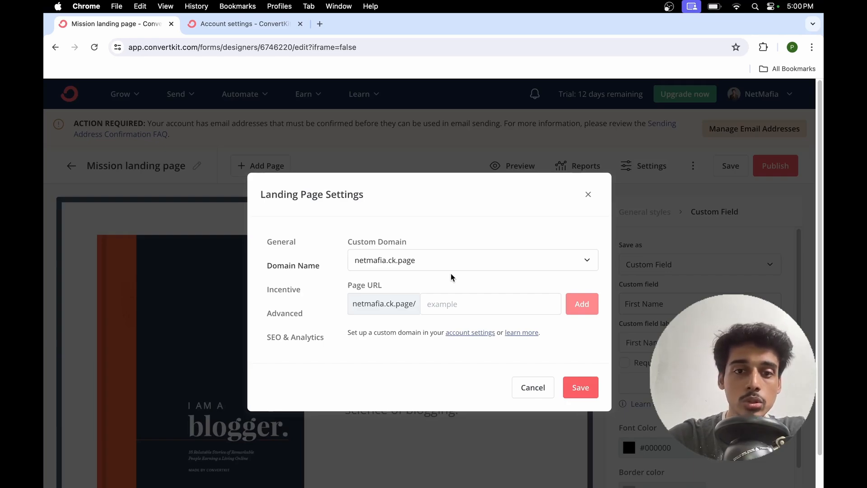
left_click(589, 194)
left_click(261, 103)
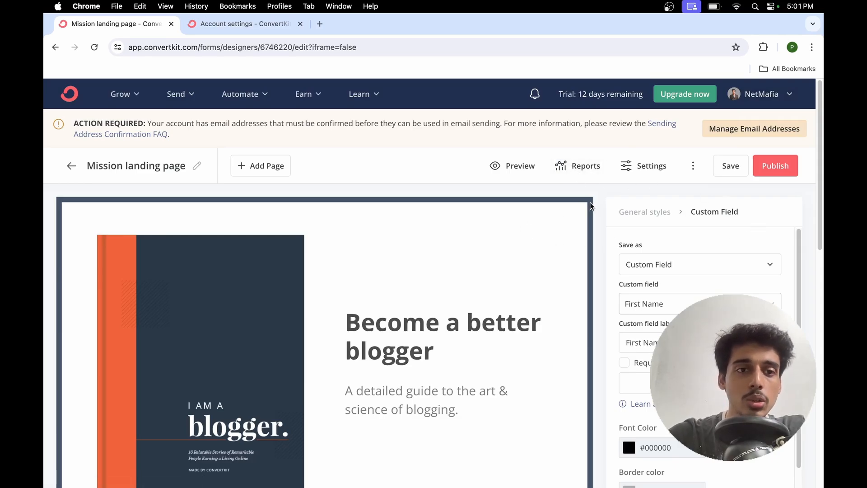
Step: Add the page URL leadswift-email-sequence under the netmafia.ck.page domain to the landing page, and close its settings
left_click(635, 176)
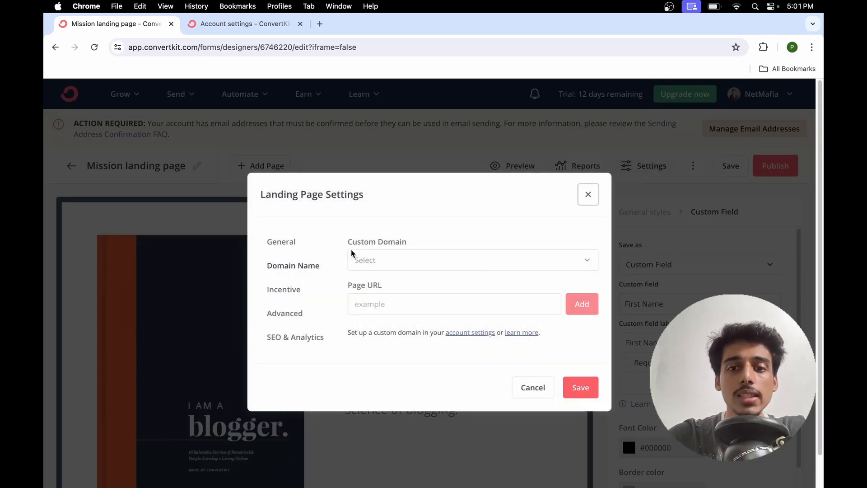
left_click(474, 264)
left_click(402, 292)
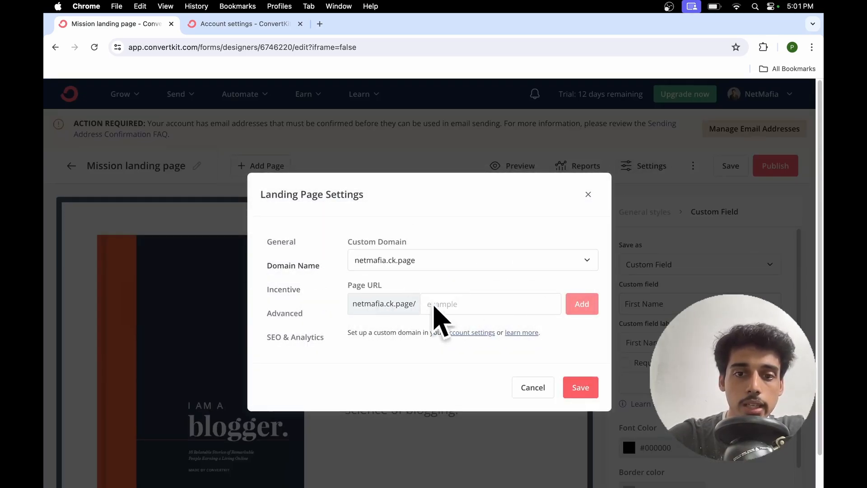
left_click(472, 296)
type("leadswift")
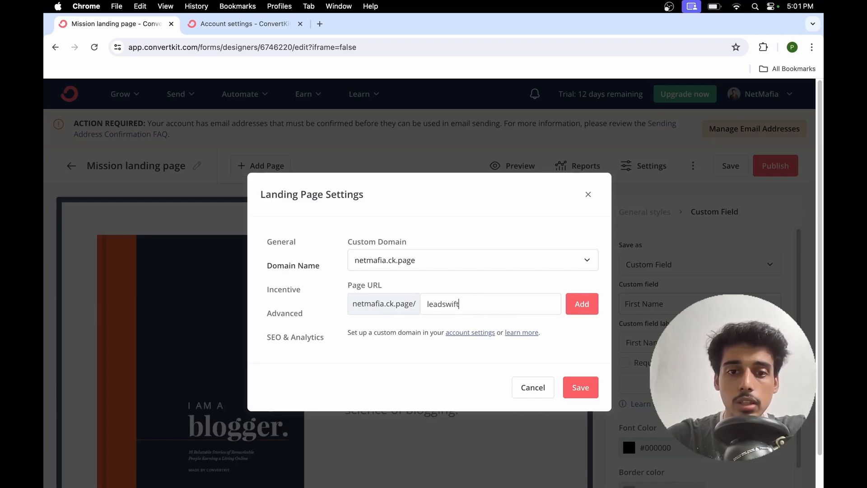
type("-")
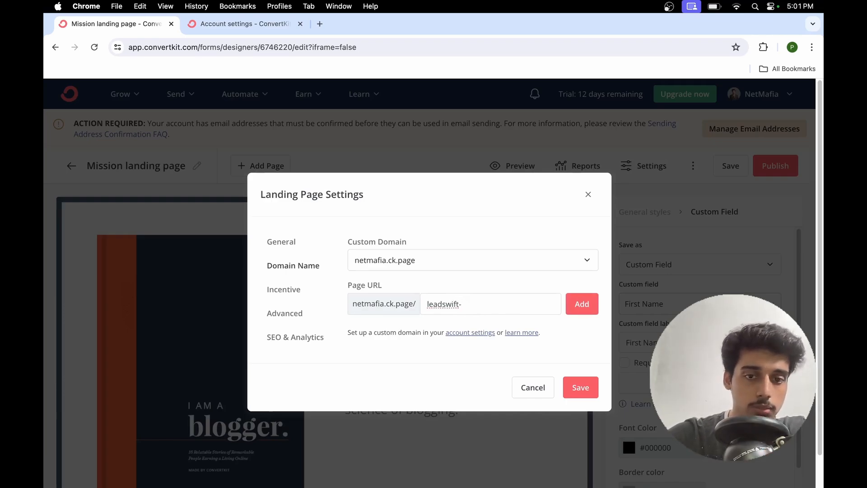
type("0em")
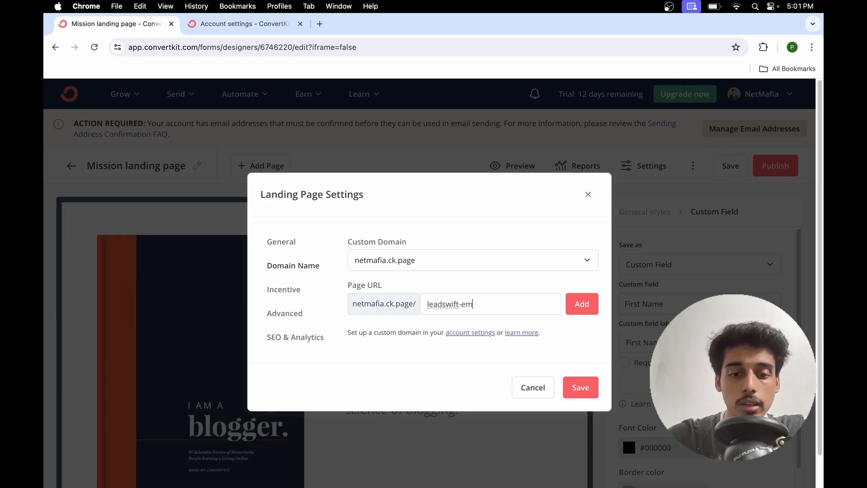
type("ail-sequence")
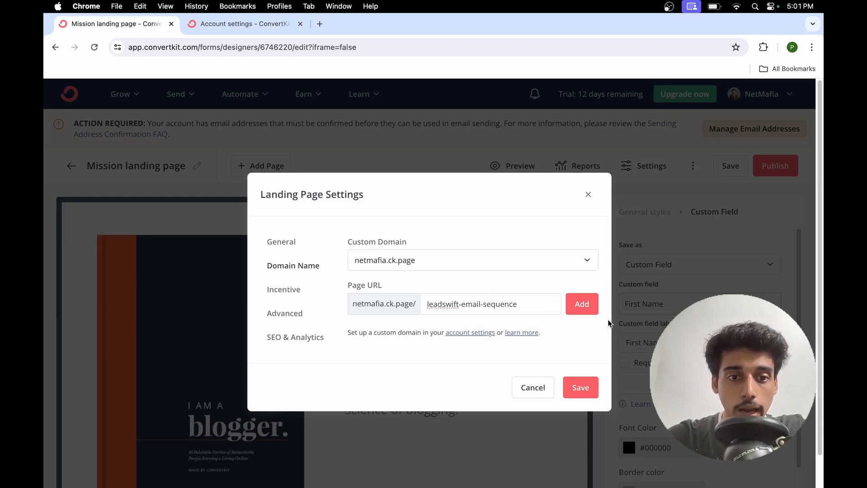
left_click(583, 308)
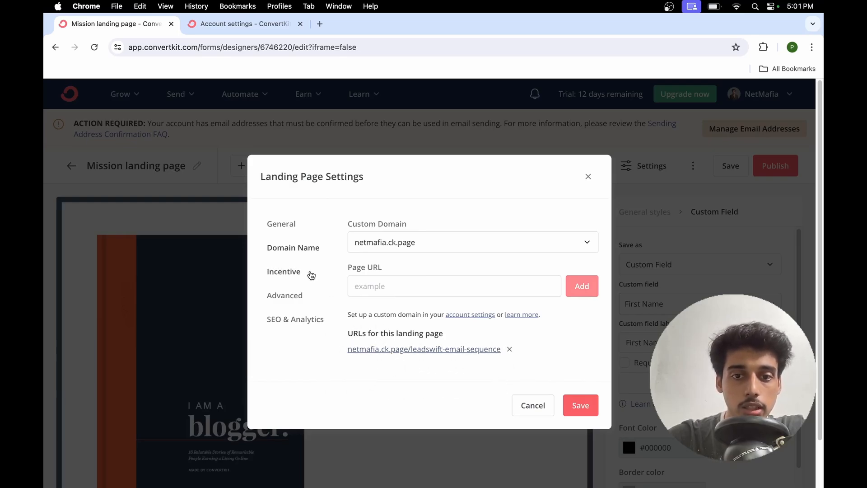
left_click(588, 177)
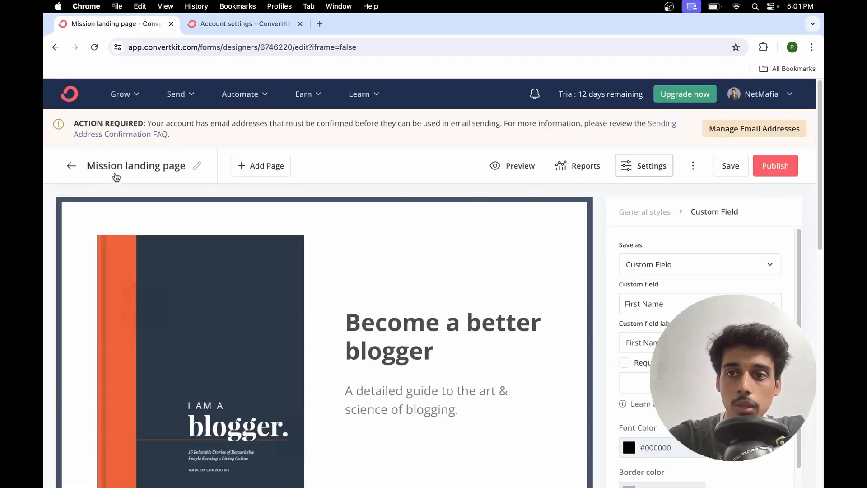
Step: Rename the landing page as LeadSwift Email Sequence
left_click(199, 166)
double_click(149, 168)
triple_click(148, 169)
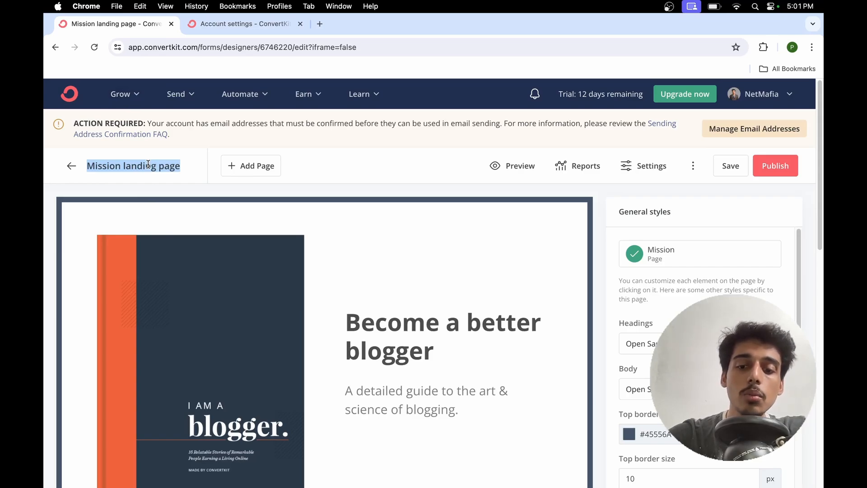
type("Lea")
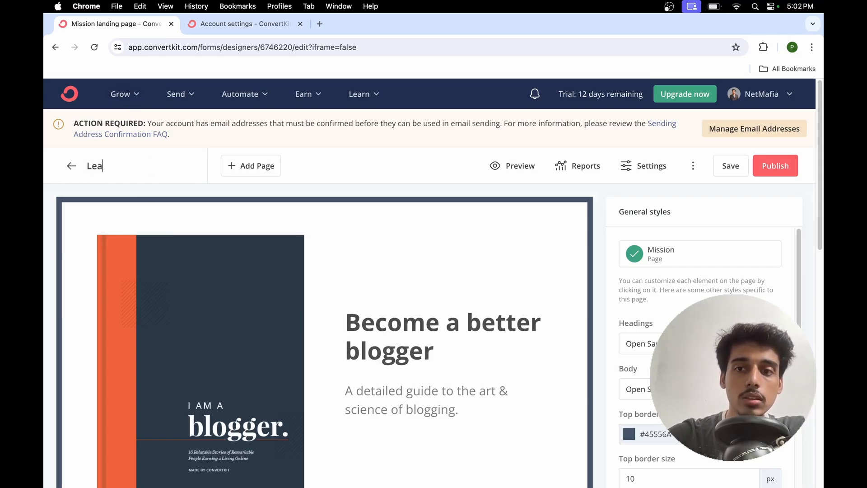
type("dSwift Email Sequence")
left_click(708, 171)
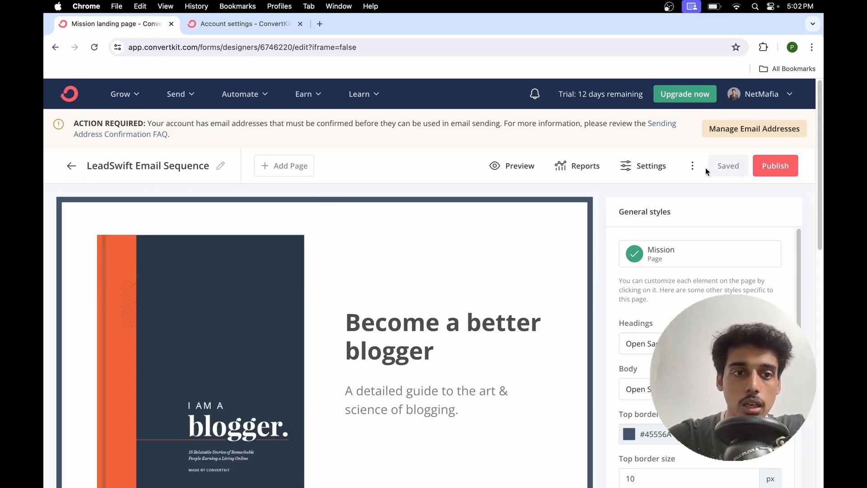
Step: Set the landing page's incentive to redirect confirmed subscribers to a download, and upload the lead-swift email sequence file for it
left_click(650, 167)
left_click(286, 289)
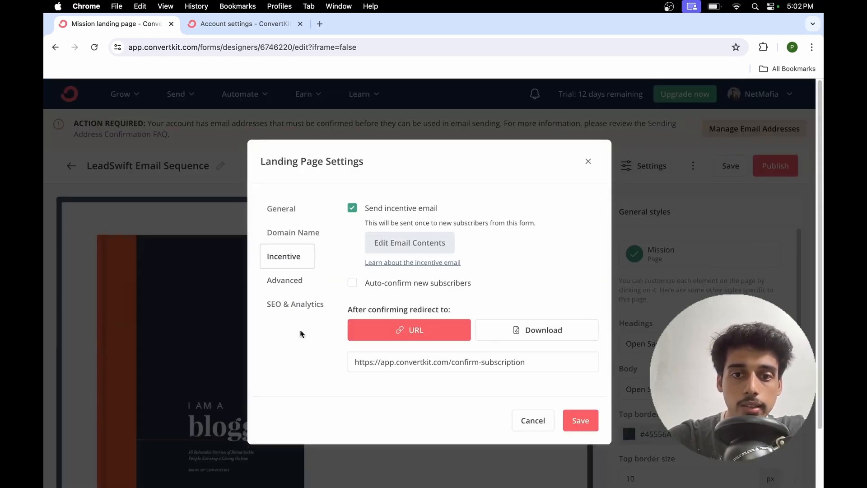
left_click(532, 333)
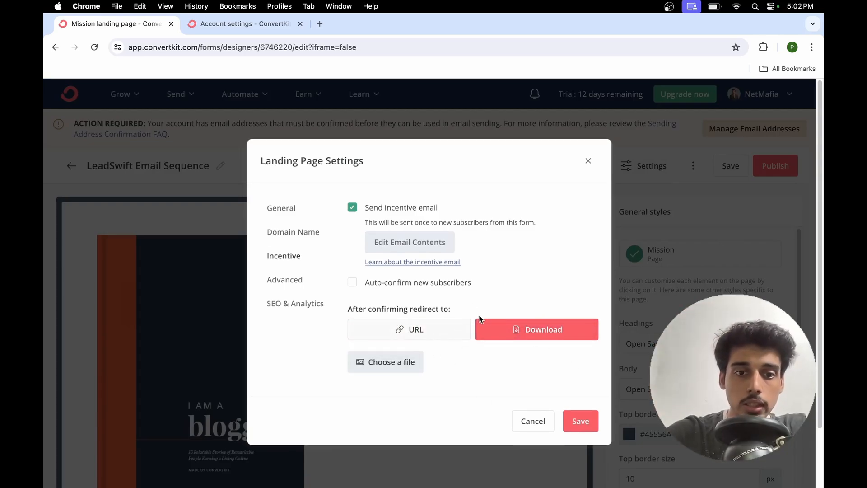
left_click(373, 365)
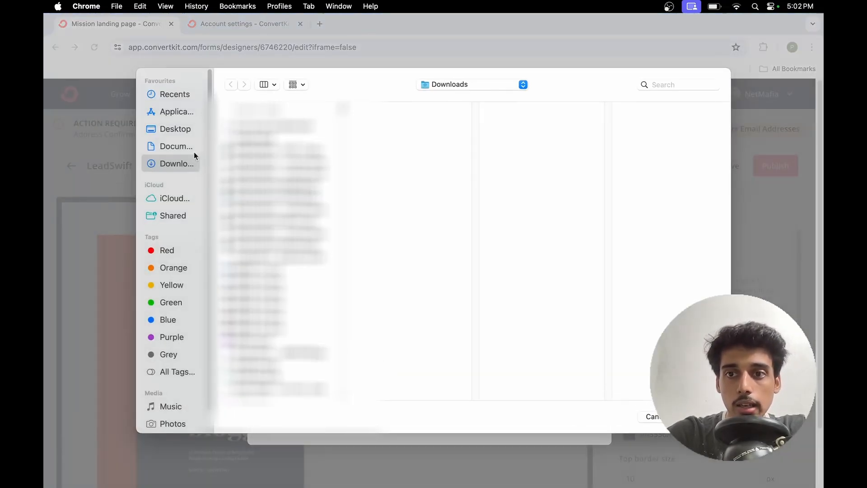
left_click(288, 256)
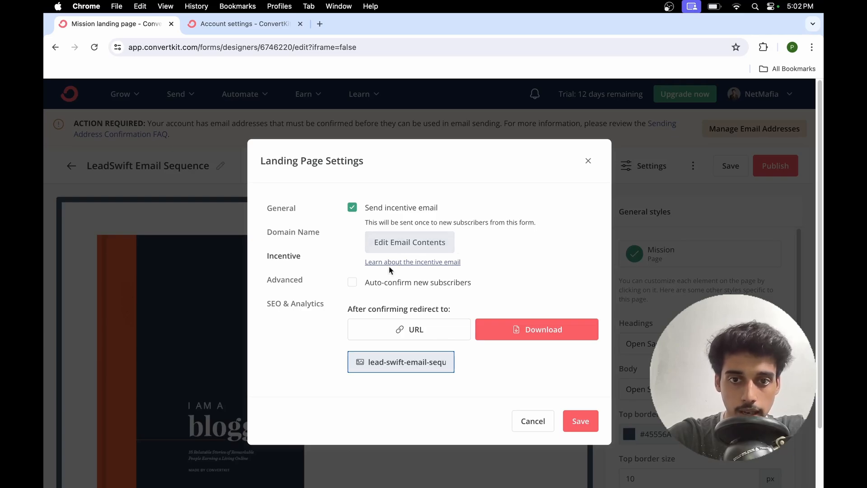
Step: Review the incentive email's subject and contents, close the settings, and look over the landing page down to its signup form
left_click(408, 243)
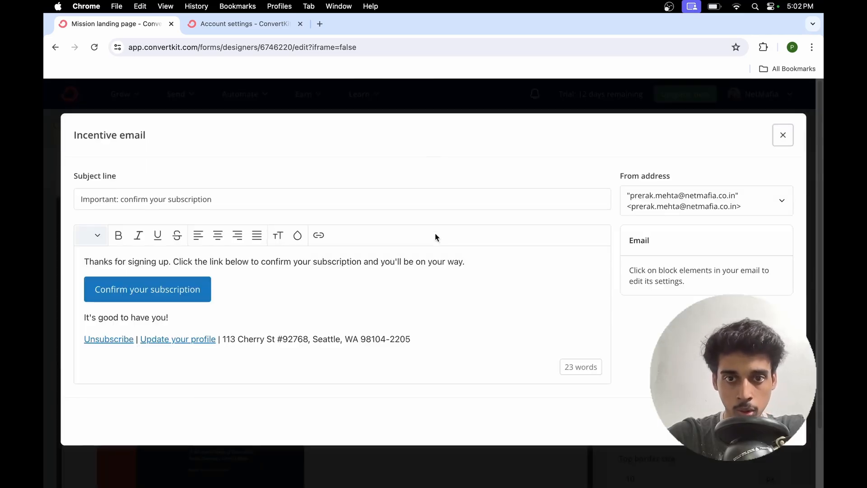
double_click(257, 199)
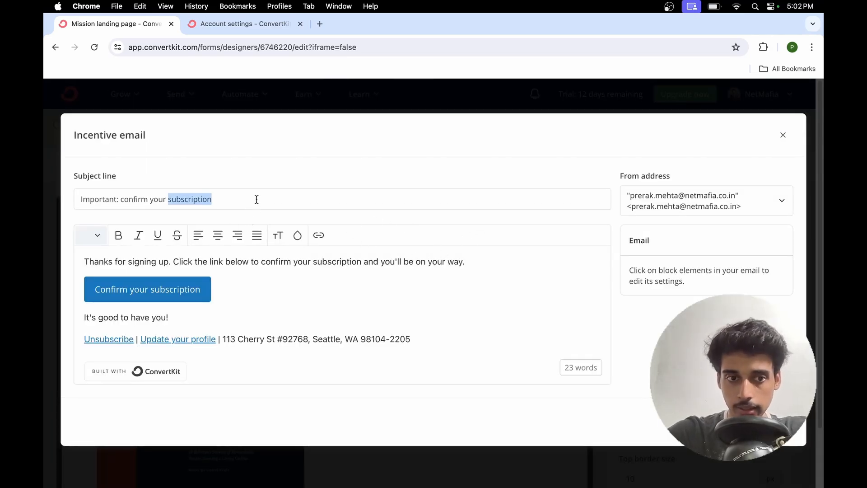
left_click(783, 135)
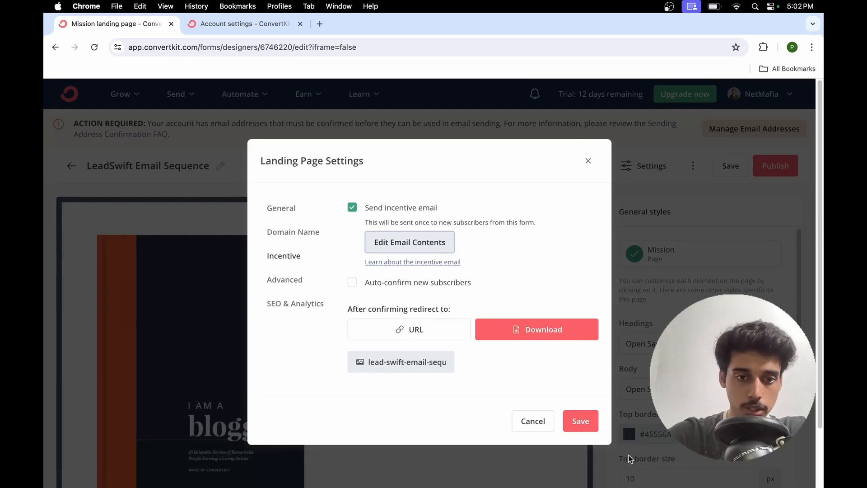
left_click(588, 160)
scroll(252, 302, "down", 10)
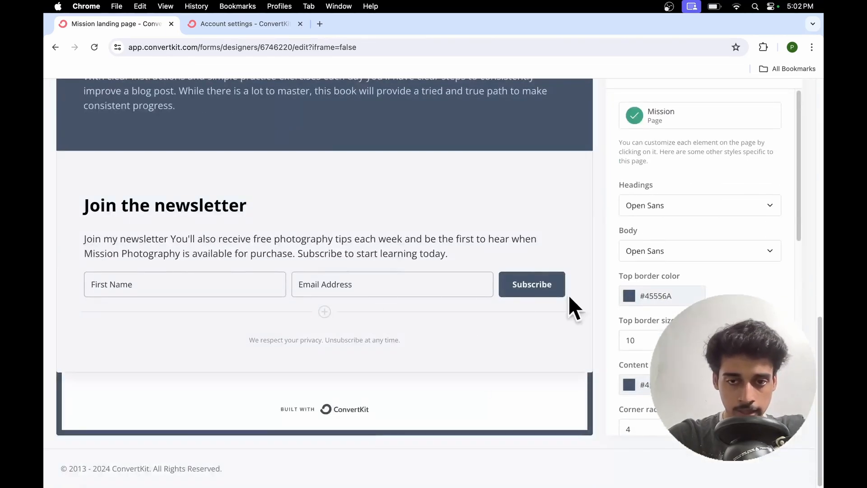
scroll(518, 294, "up", 10)
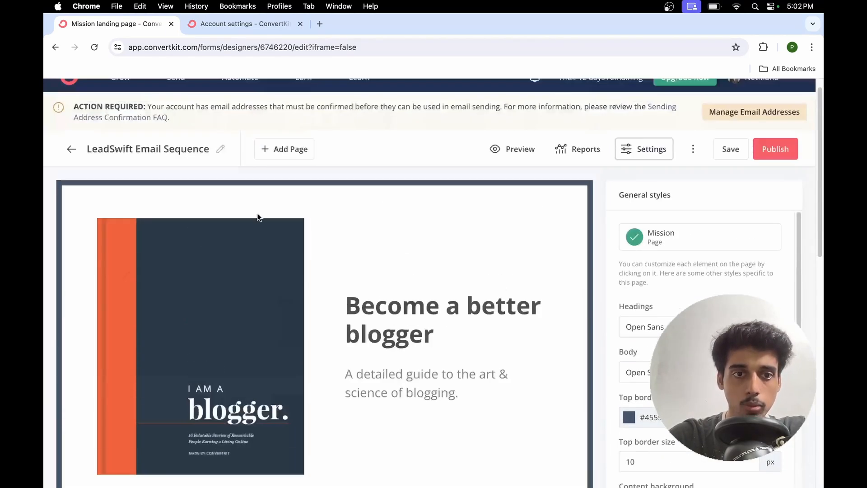
Step: Change the incentive email's subject line to "Get your LeadSwift Email Sequence Template 🎉"
left_click(632, 150)
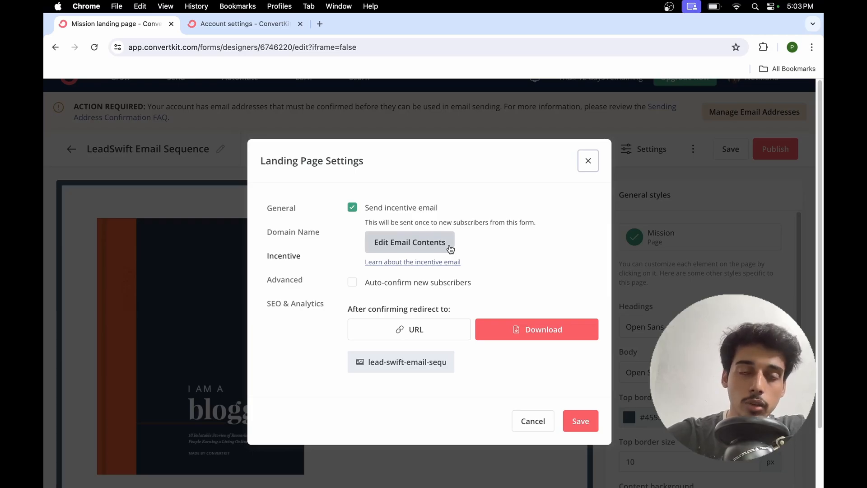
left_click(417, 243)
triple_click(199, 199)
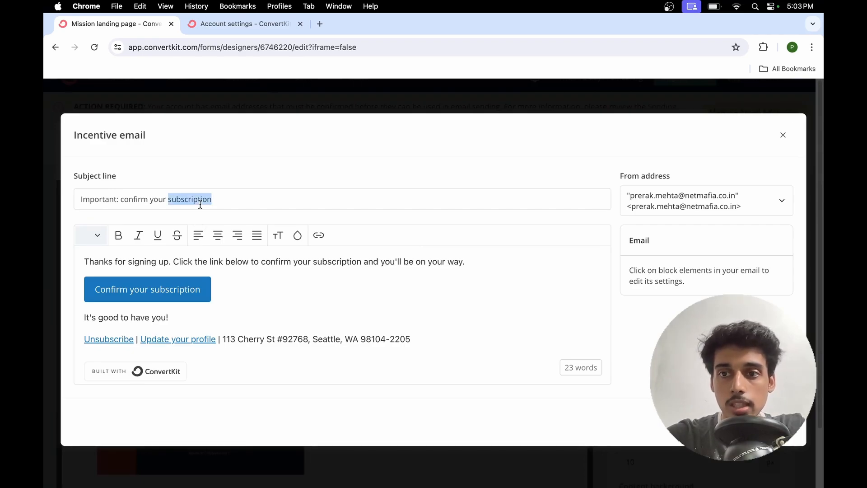
type("gET")
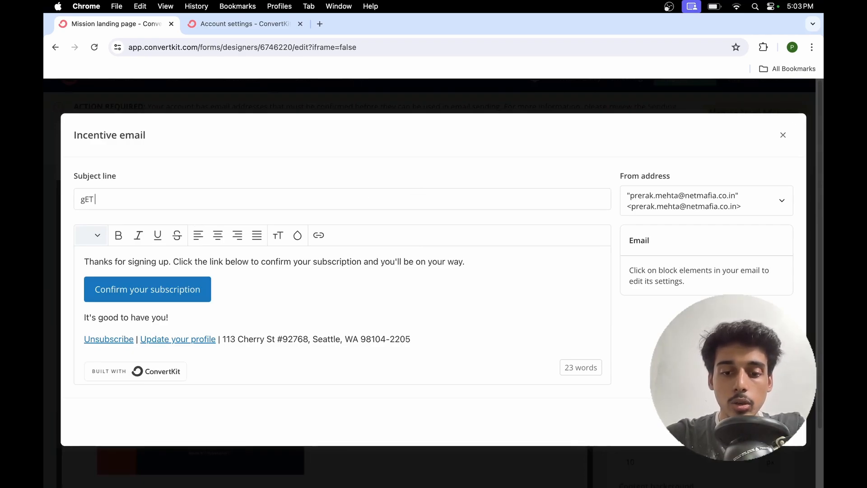
type(" YOUR")
key("super+a")
type("get")
key("super+a")
type("G")
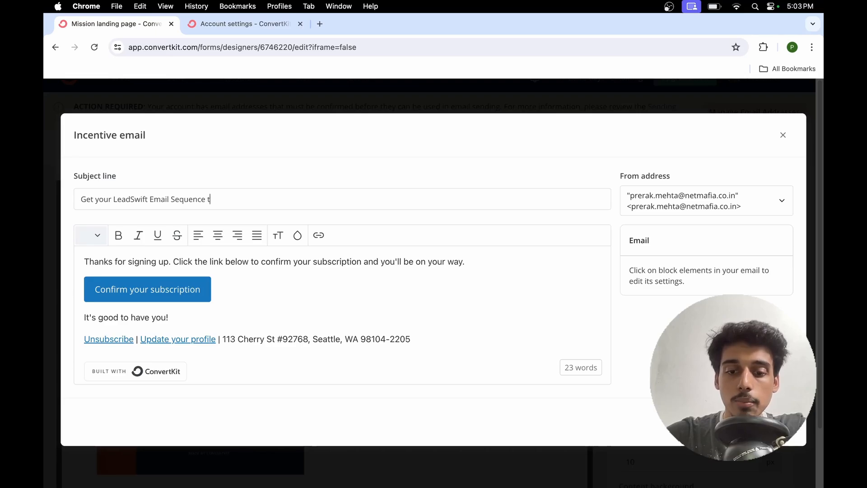
key("Caps_Lock")
key("alt+shift+Left")
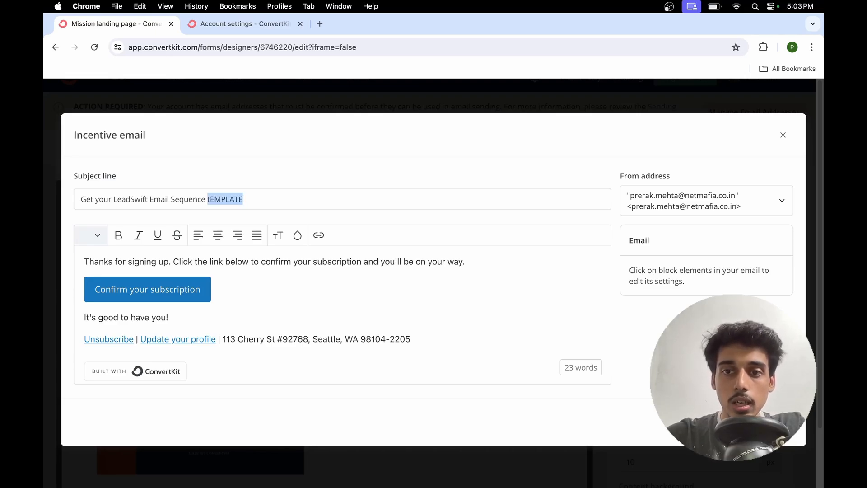
type("Template")
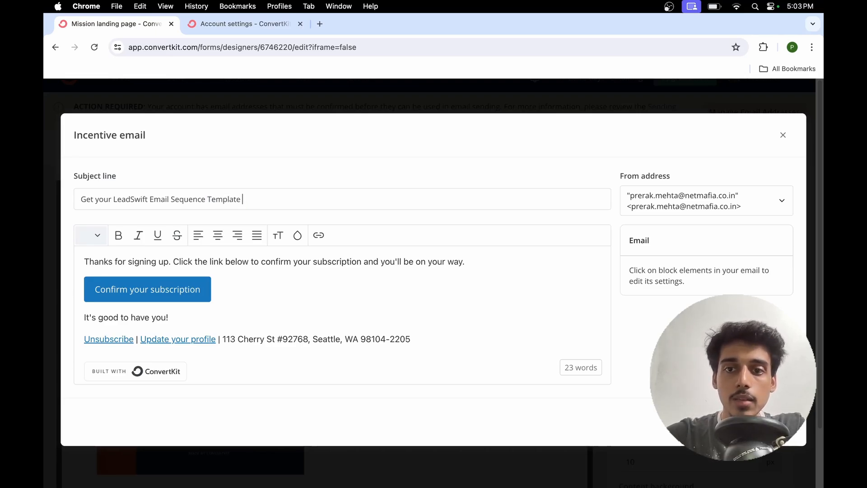
key("ctrl+super+space")
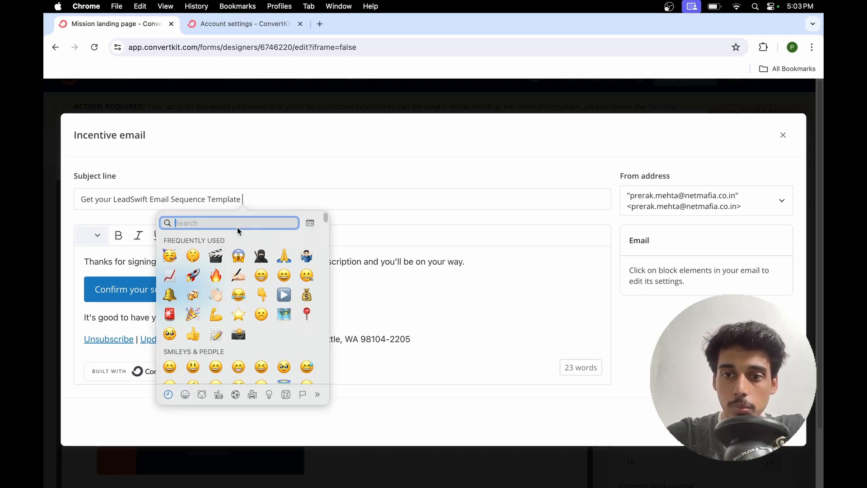
left_click(198, 314)
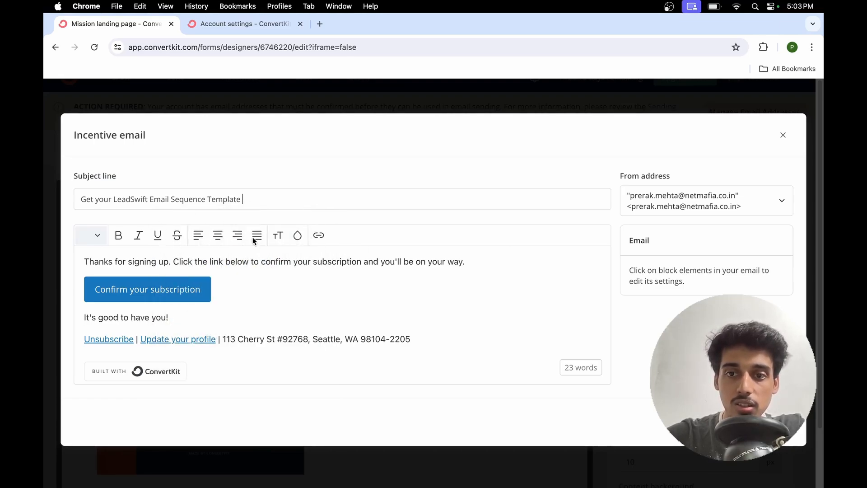
triple_click(278, 261)
left_click_drag(496, 265, 70, 259)
left_click(294, 260)
triple_click(294, 262)
left_click(383, 262)
Step: Relabel the incentive email's confirmation button as "Download your pdf now" and save the email
left_click(134, 291)
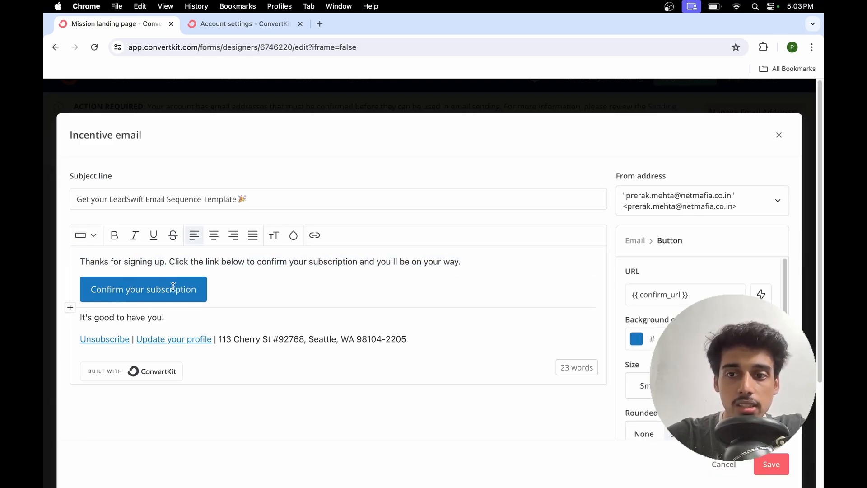
triple_click(145, 294)
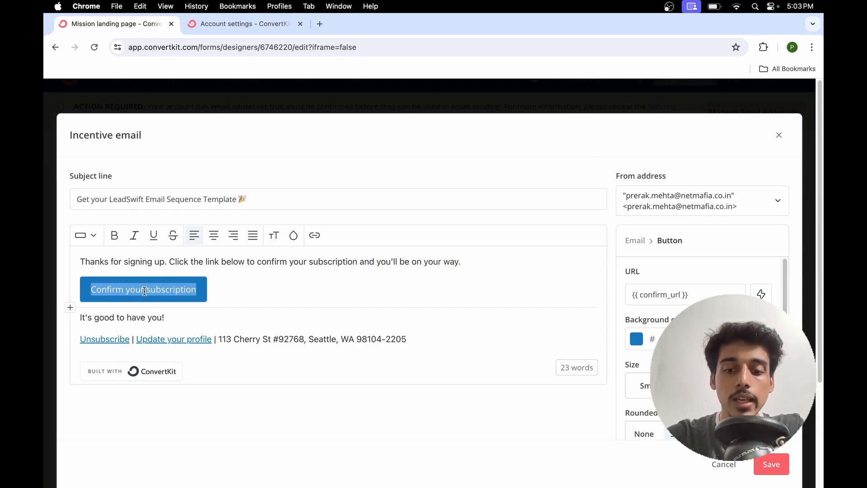
type("Download yo")
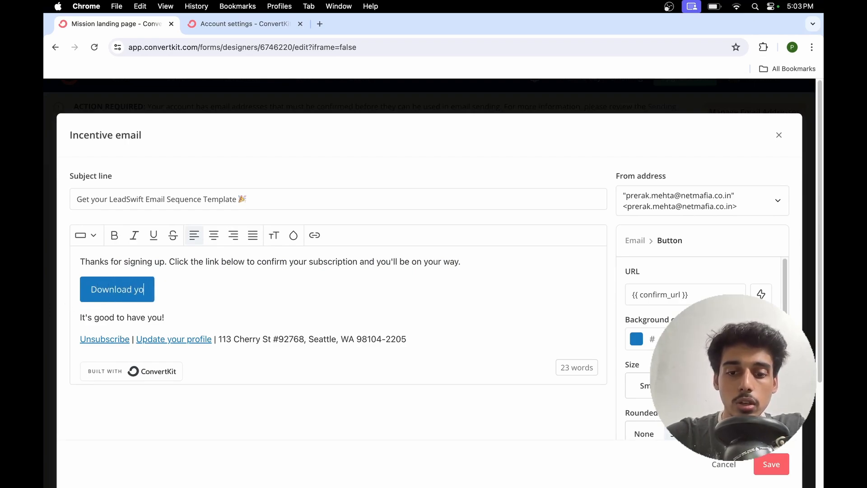
type("ur pdf now")
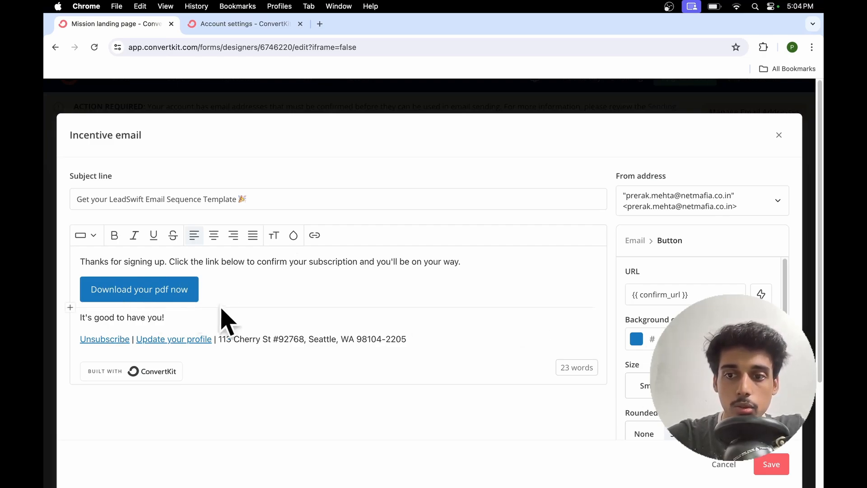
scroll(618, 308, "down", 3)
scroll(626, 303, "up", 3)
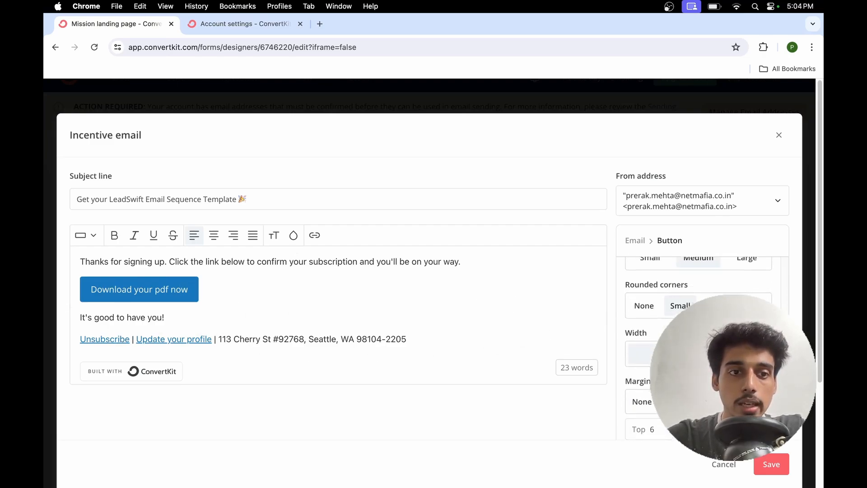
left_click(771, 464)
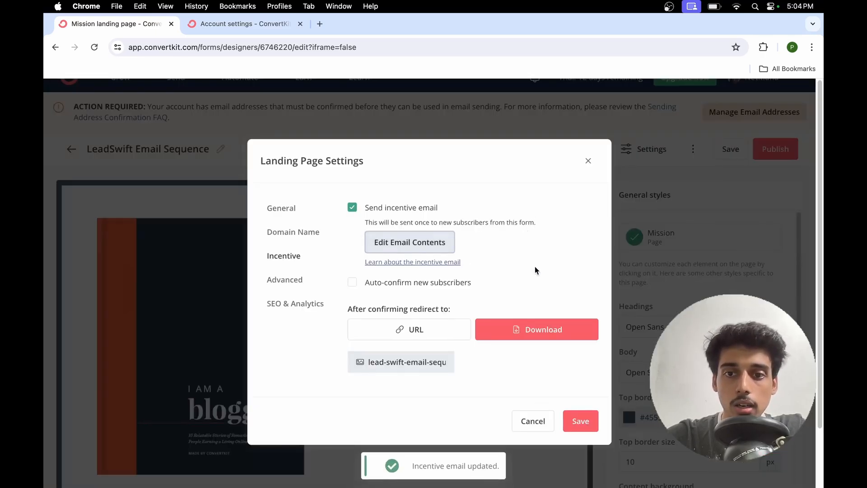
Step: Review the landing page's Advanced and SEO & Analytics settings, and save the landing page settings
left_click(286, 284)
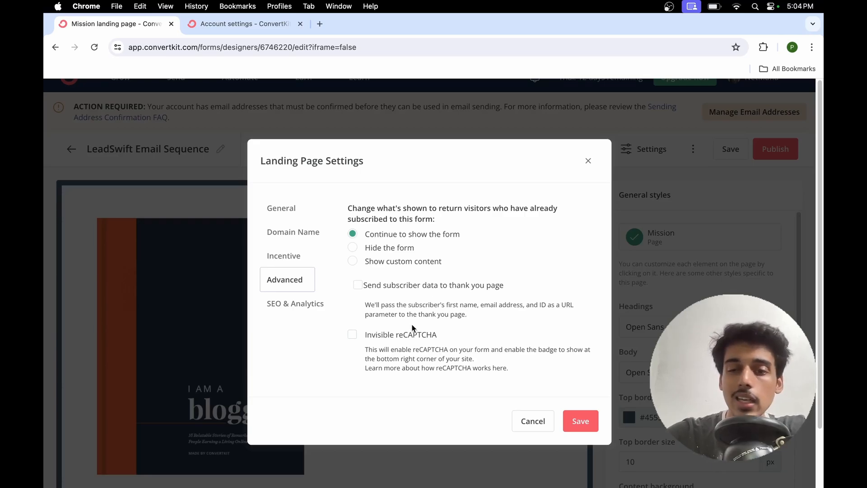
left_click(306, 303)
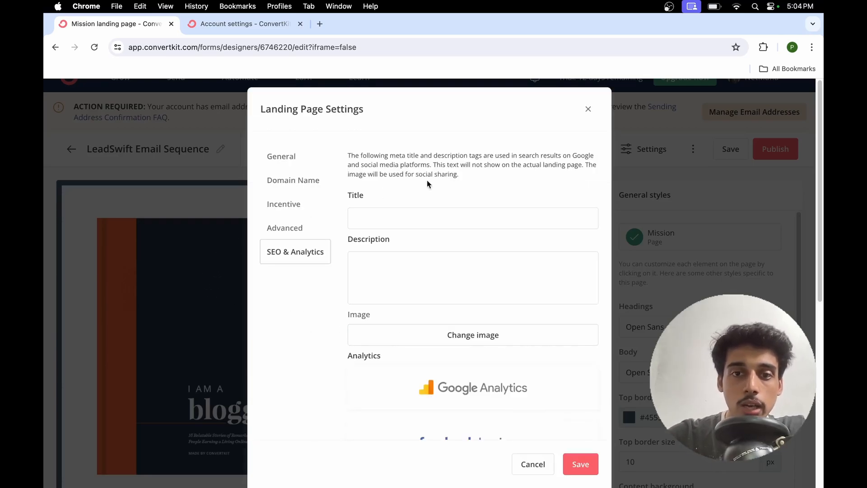
scroll(418, 254, "down", 5)
scroll(419, 253, "up", 5)
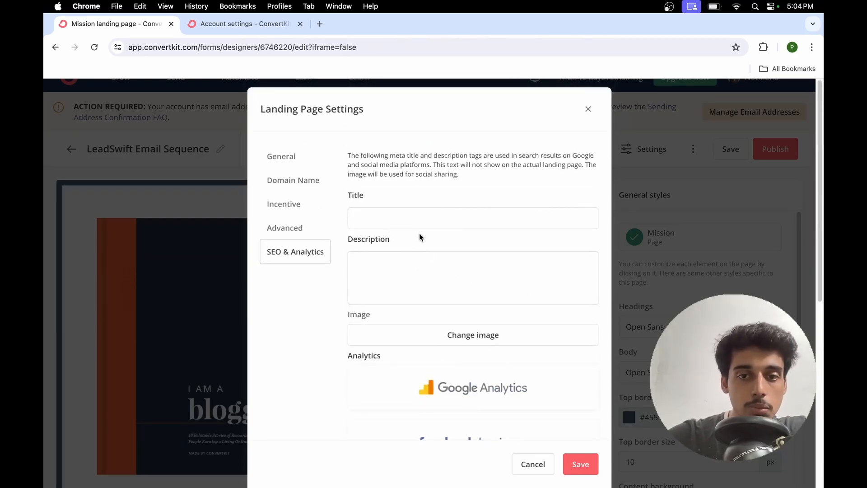
scroll(439, 286, "down", 5)
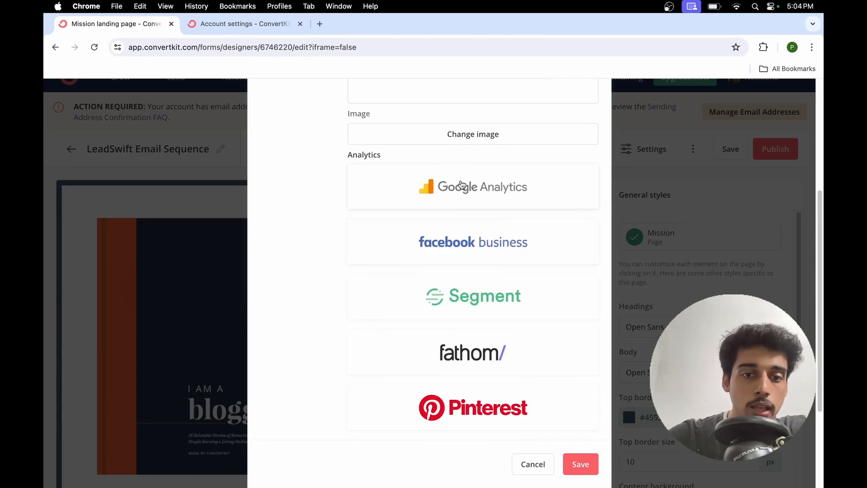
scroll(458, 183, "down", 3)
scroll(459, 183, "up", 10)
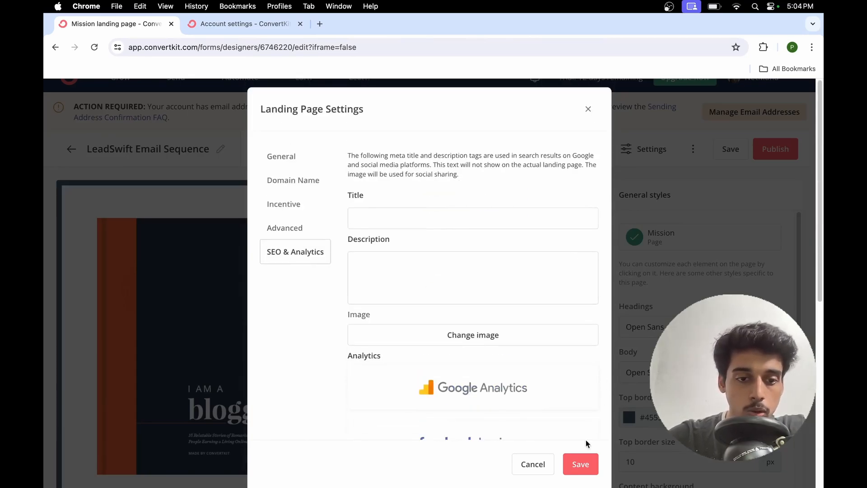
left_click(584, 466)
Step: Copy the landing page's share URL from the publishing options and open it in a new browser tab
scroll(530, 265, "down", 10)
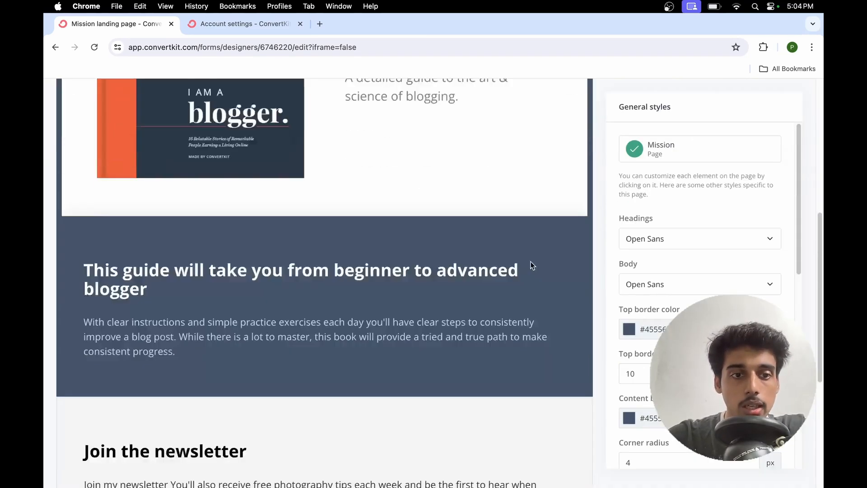
scroll(532, 261, "up", 12)
left_click(789, 166)
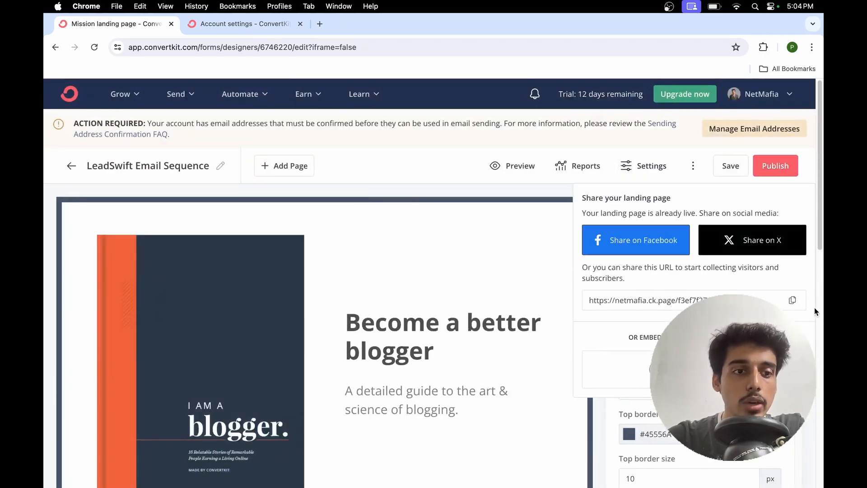
left_click(792, 301)
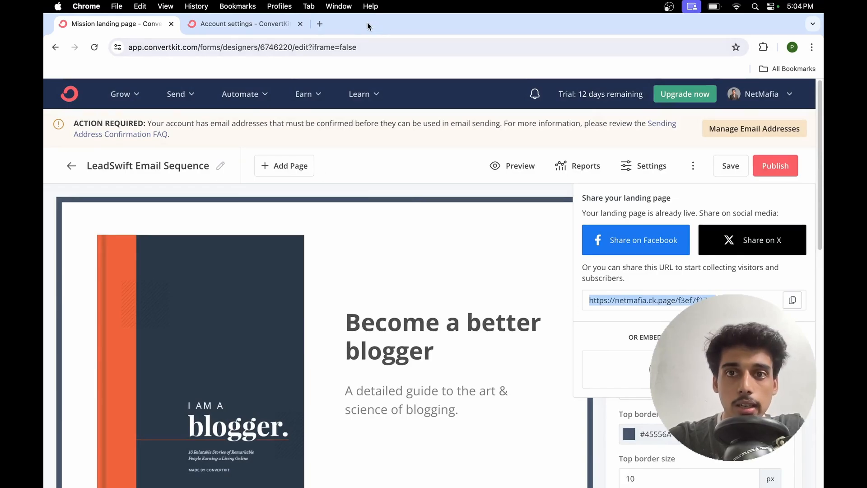
left_click(319, 23)
key("super+v")
key("Return")
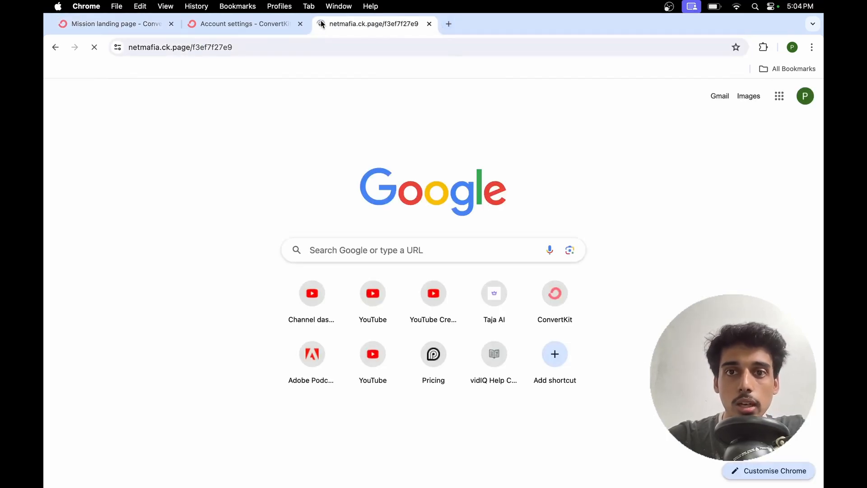
Step: Make the First Name field in the landing page's newsletter signup form required
scroll(426, 120, "down", 8)
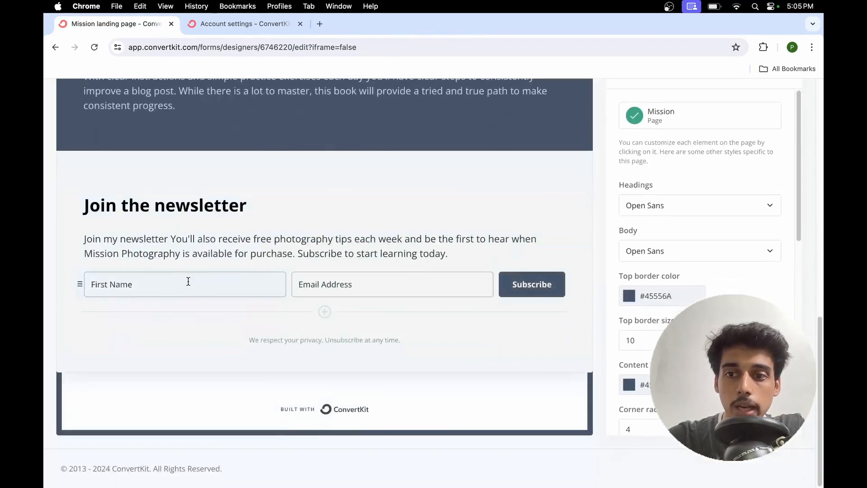
left_click(188, 280)
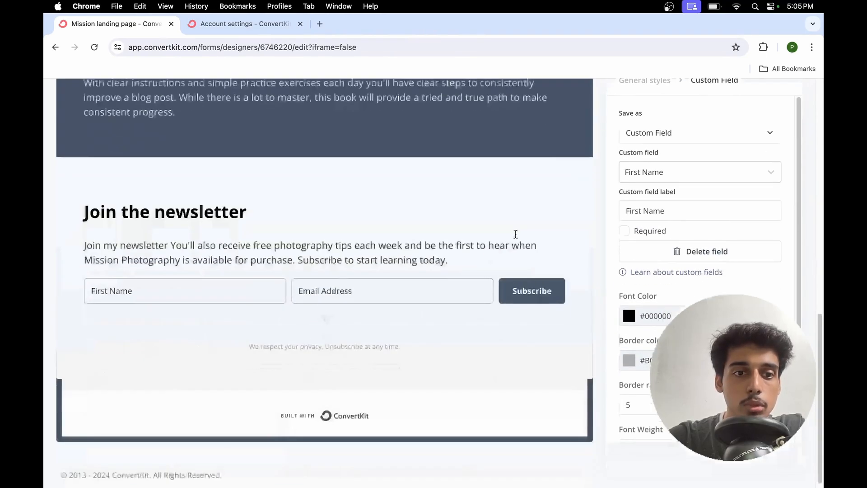
scroll(428, 216, "up", 5)
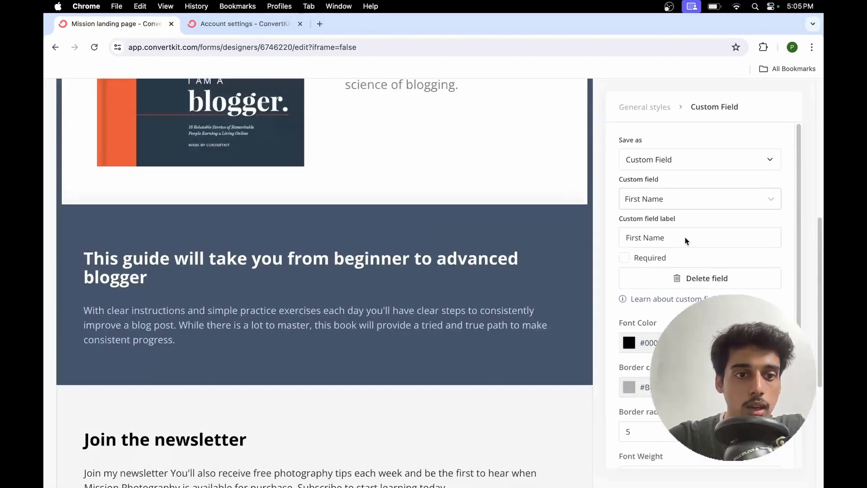
scroll(623, 258, "up", 7)
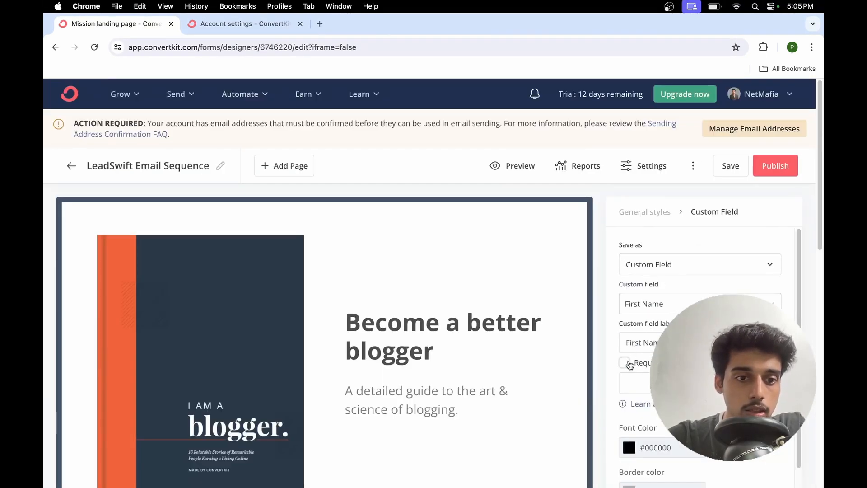
scroll(546, 273, "down", 6)
scroll(536, 230, "down", 6)
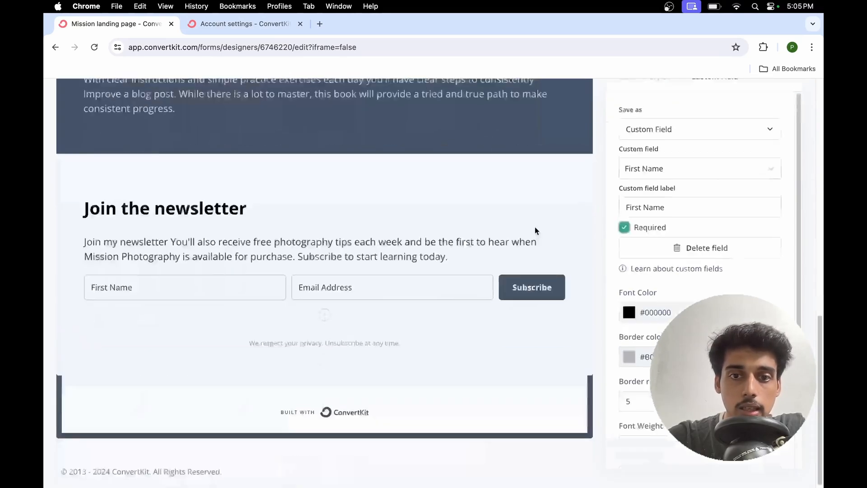
scroll(720, 275, "down", 3)
scroll(719, 159, "up", 5)
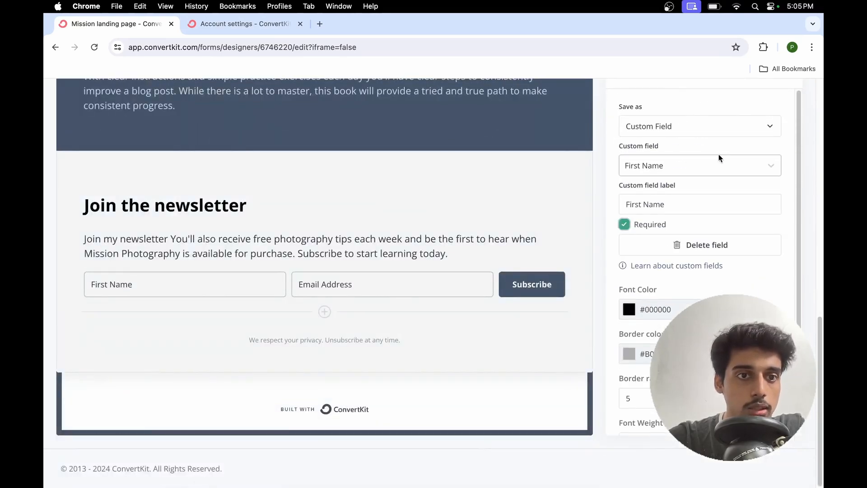
Step: Check the First Name field's save options, keeping Custom Field, and view the Email Address field's settings
left_click(714, 156)
left_click(711, 165)
left_click(702, 161)
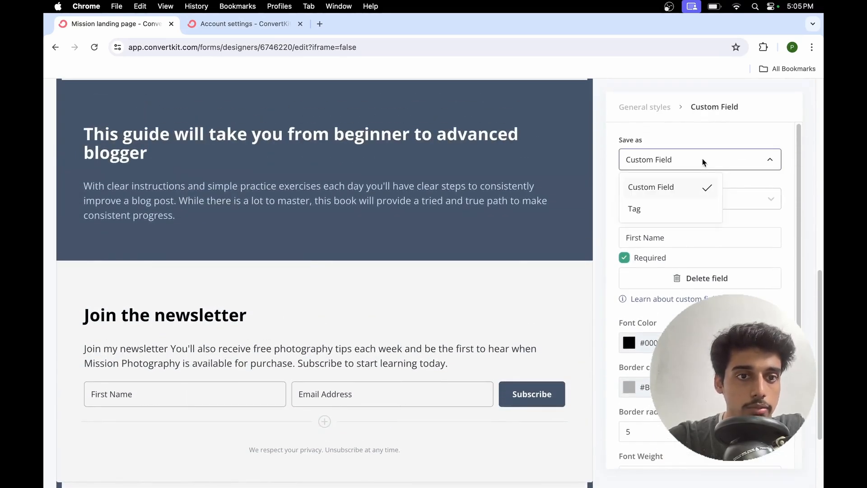
left_click(697, 157)
left_click(677, 197)
left_click(695, 190)
scroll(434, 261, "down", 4)
scroll(429, 257, "up", 3)
left_click(443, 362)
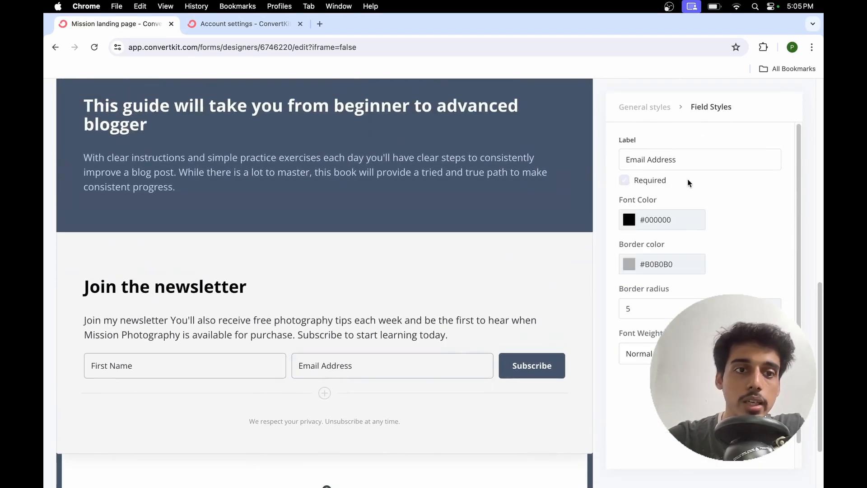
Step: Save the landing page with its updated signup form and load its published URL in a separate browser tab
scroll(511, 236, "up", 10)
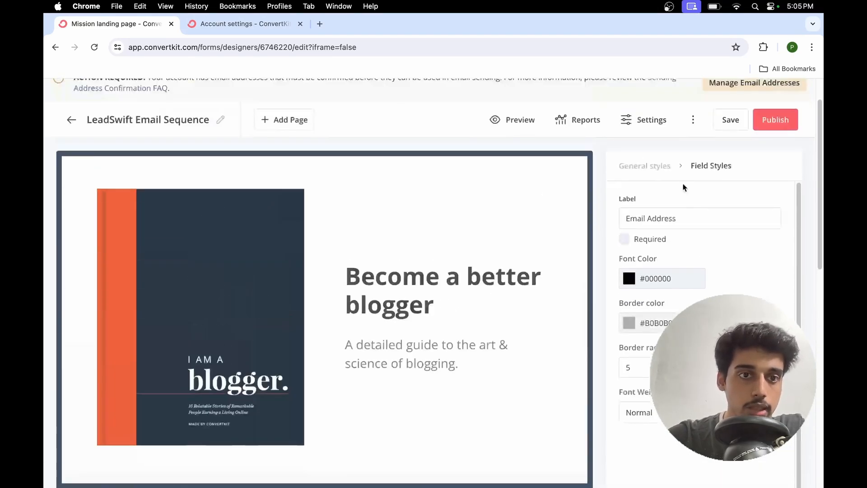
left_click(731, 120)
left_click(775, 120)
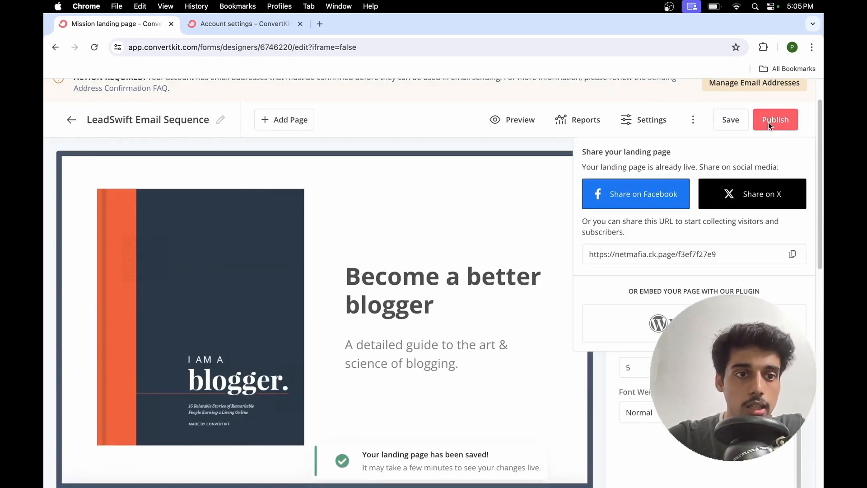
left_click(793, 254)
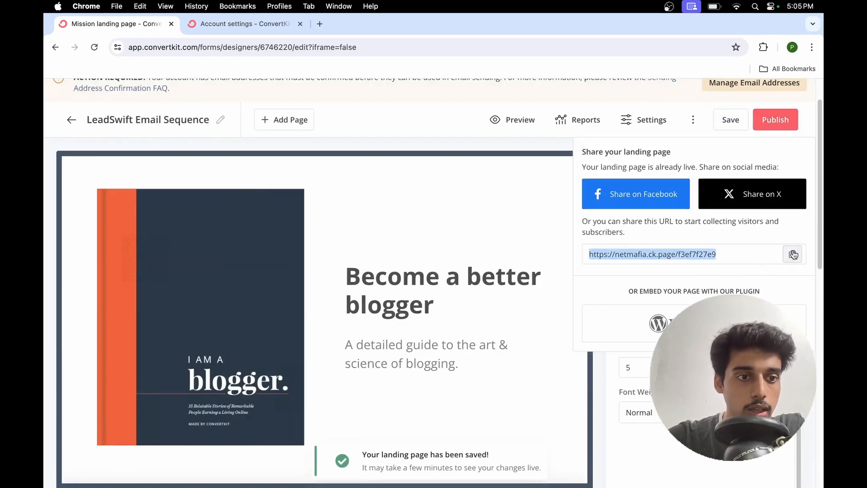
left_click(319, 24)
key("super+v")
key("Return")
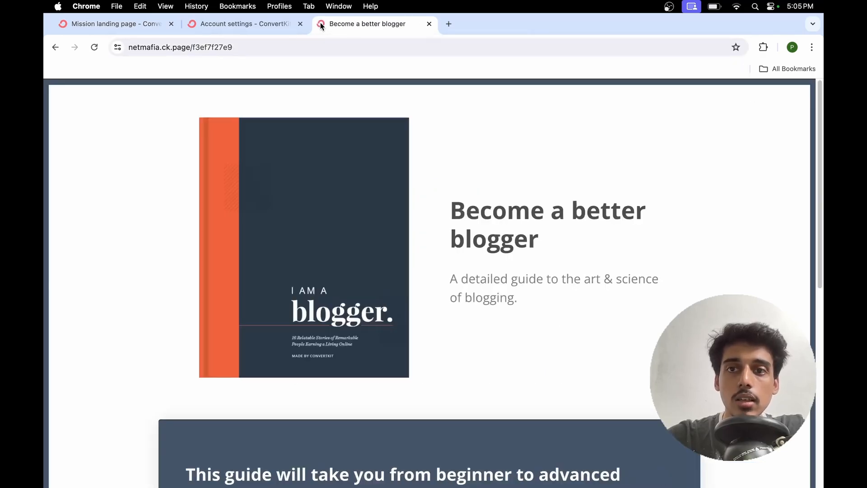
Step: Look over the live landing page down to its signup form, close it, and dismiss the editor's sharing options
scroll(498, 175, "down", 10)
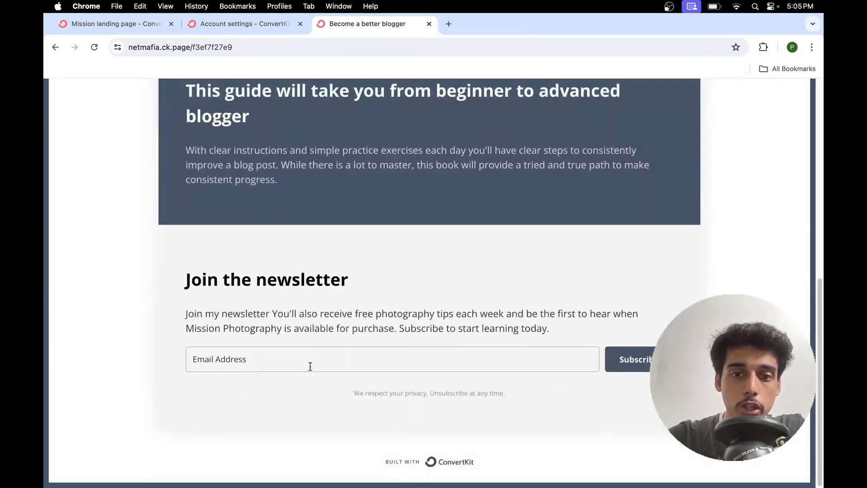
left_click(301, 362)
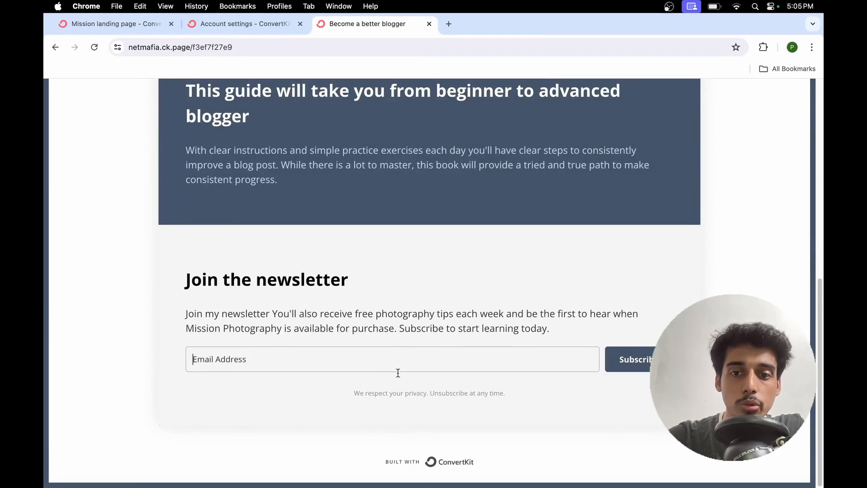
scroll(259, 332, "up", 10)
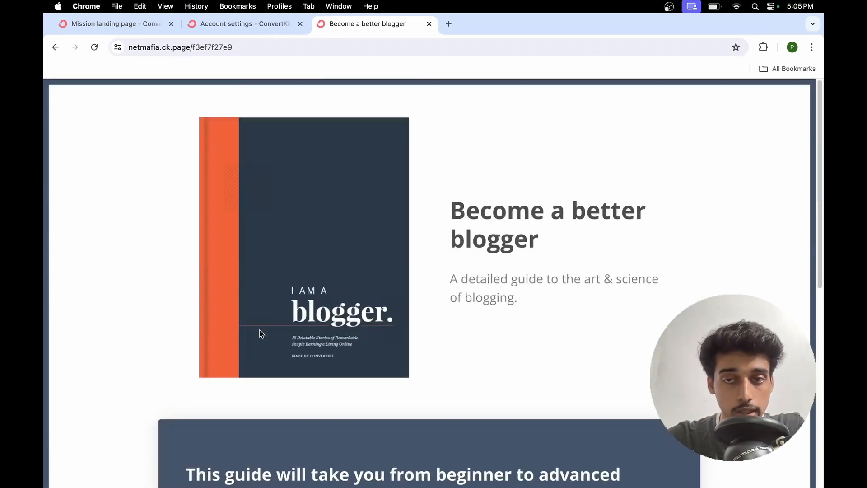
scroll(513, 273, "down", 10)
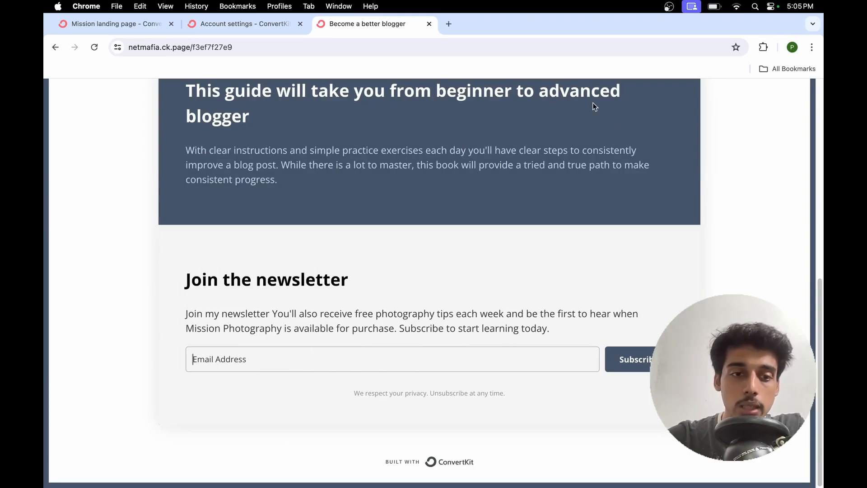
scroll(542, 194, "up", 8)
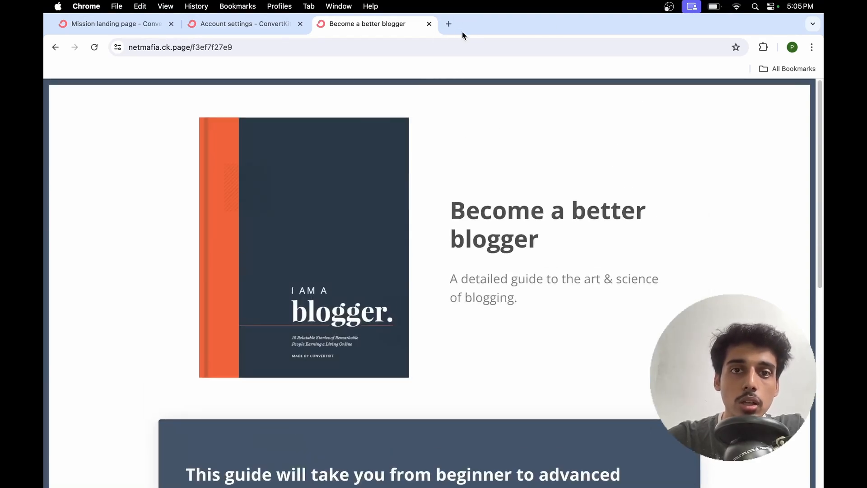
left_click(429, 23)
scroll(460, 170, "up", 2)
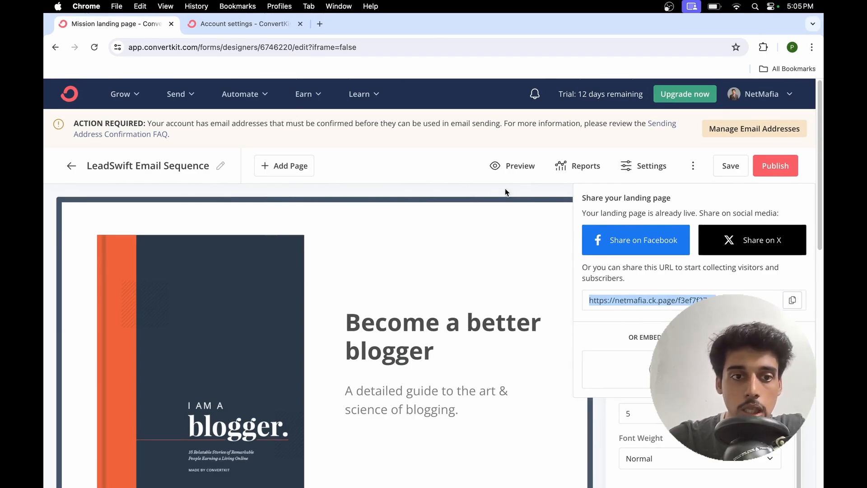
left_click(443, 192)
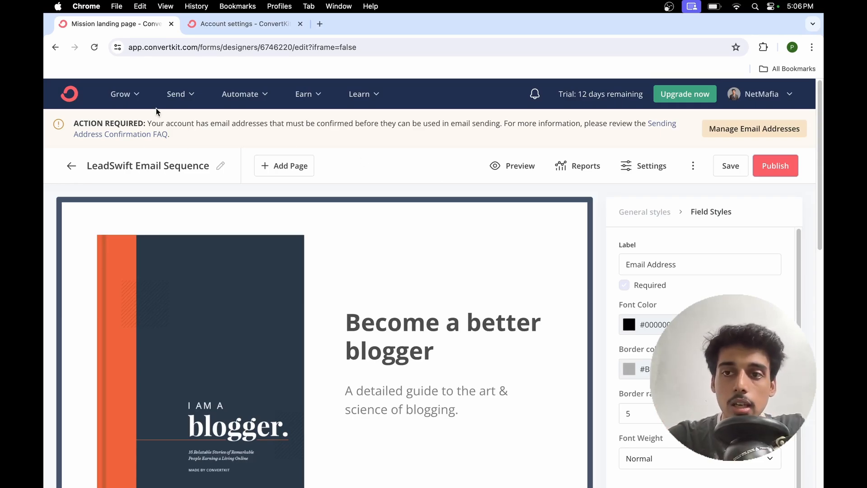
Step: Open the Subscribers page and look over its confirmed subscribers, segments and tags, as well as the remaining trial period
left_click(123, 93)
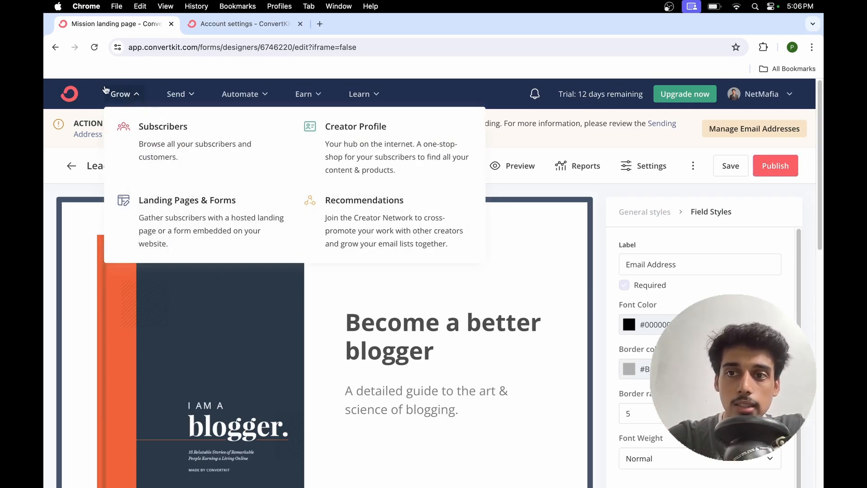
left_click(185, 154)
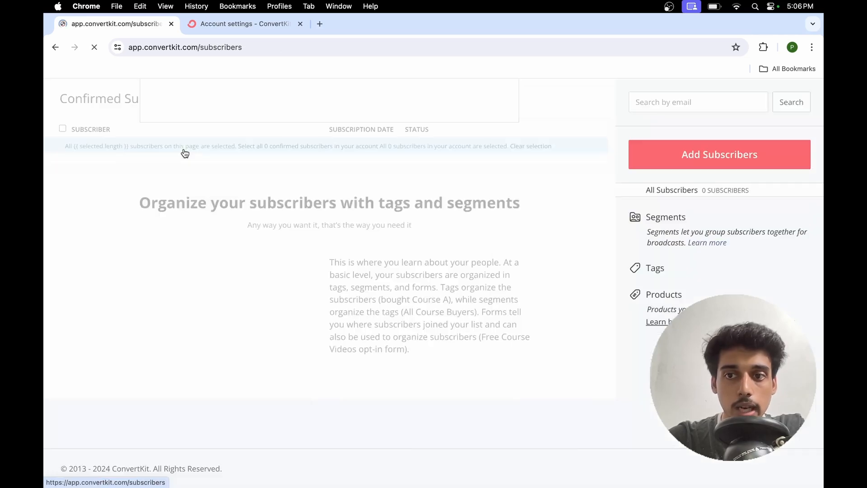
scroll(530, 287, "down", 3)
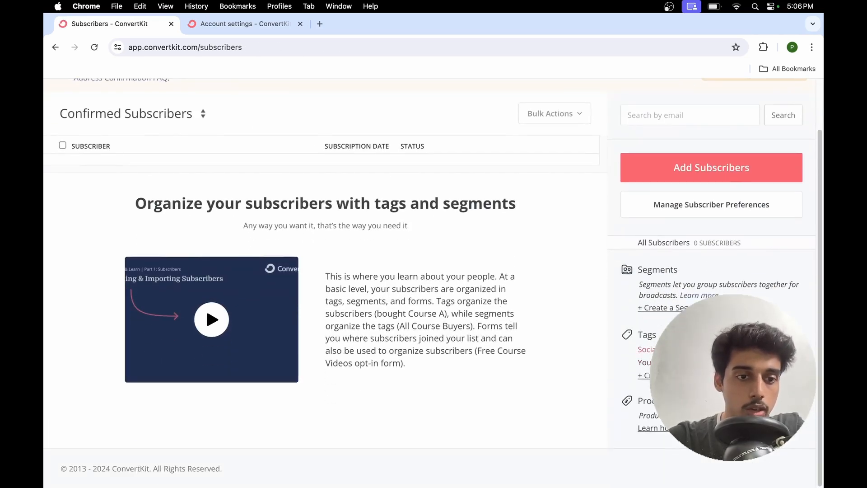
scroll(506, 251, "up", 2)
scroll(506, 249, "down", 2)
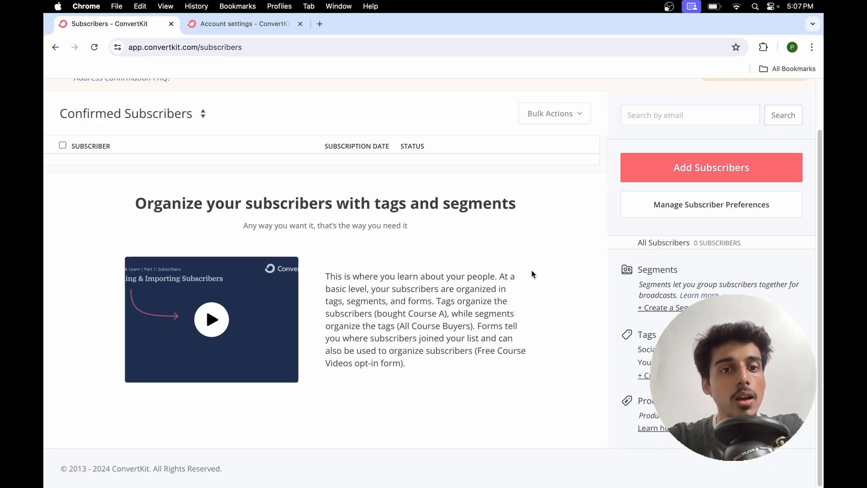
scroll(560, 246, "up", 1)
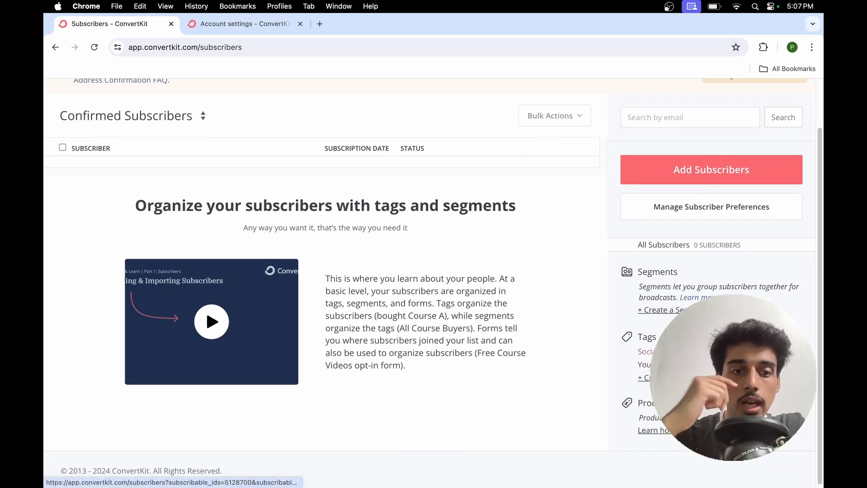
scroll(470, 284, "up", 3)
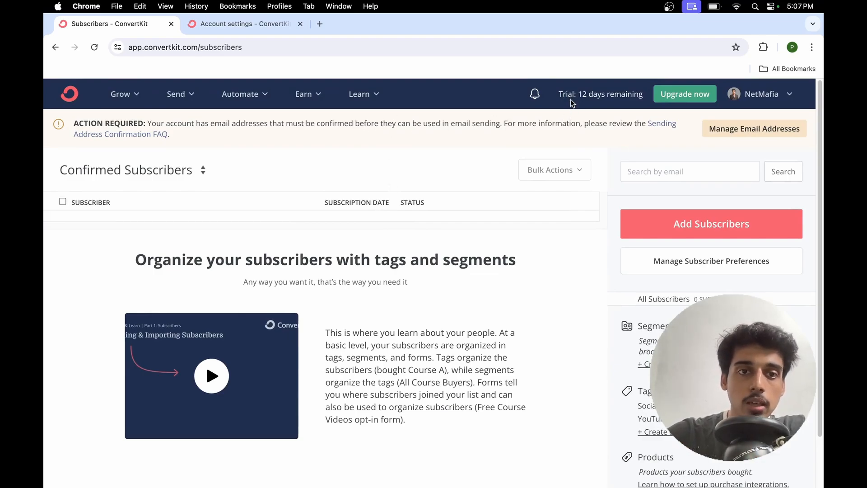
left_click_drag(579, 94, 640, 95)
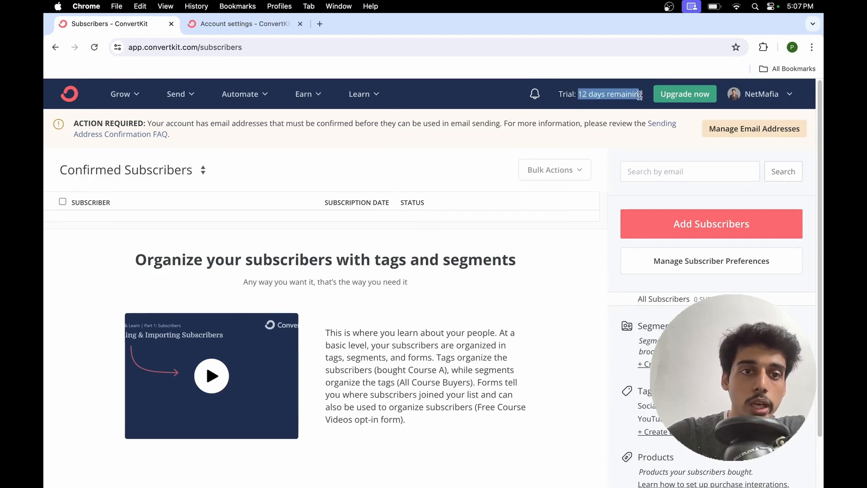
Step: Create a new visual automation from scratch and start building it with a first entry event
left_click(532, 113)
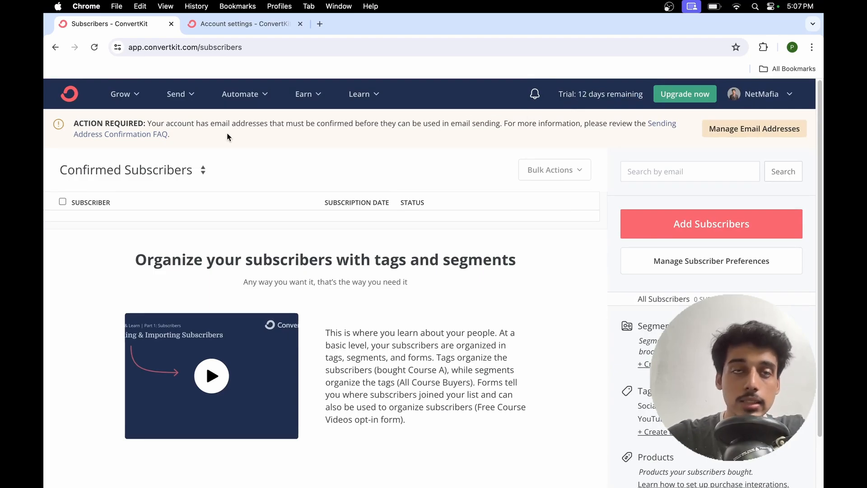
left_click(249, 99)
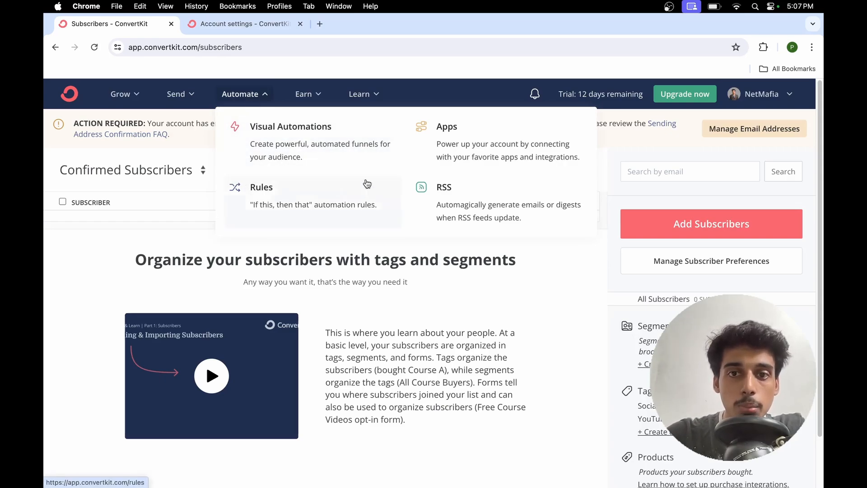
left_click(284, 151)
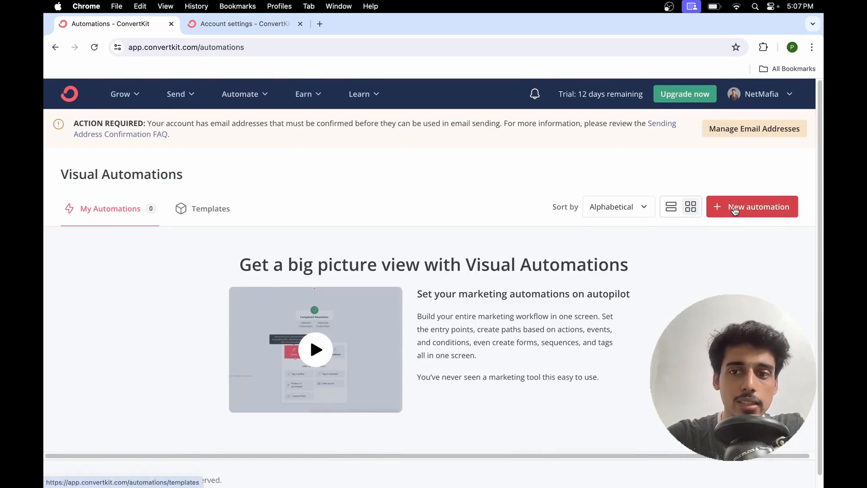
left_click(735, 211)
scroll(457, 236, "down", 3)
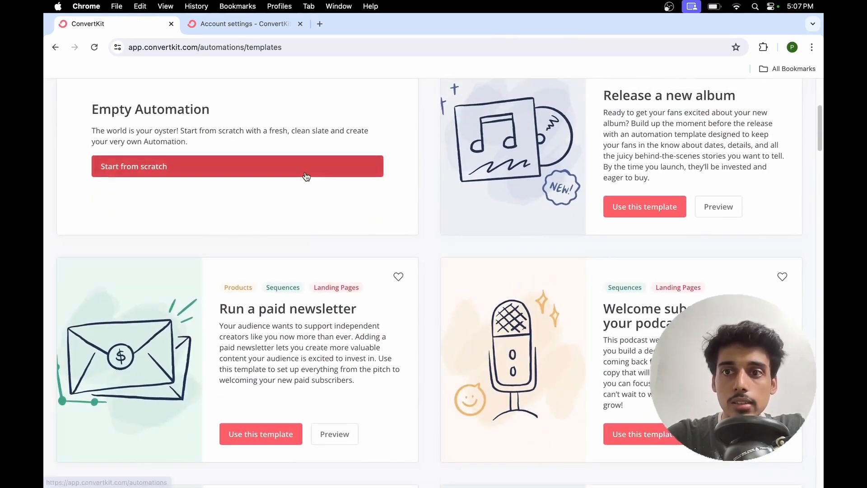
left_click(216, 173)
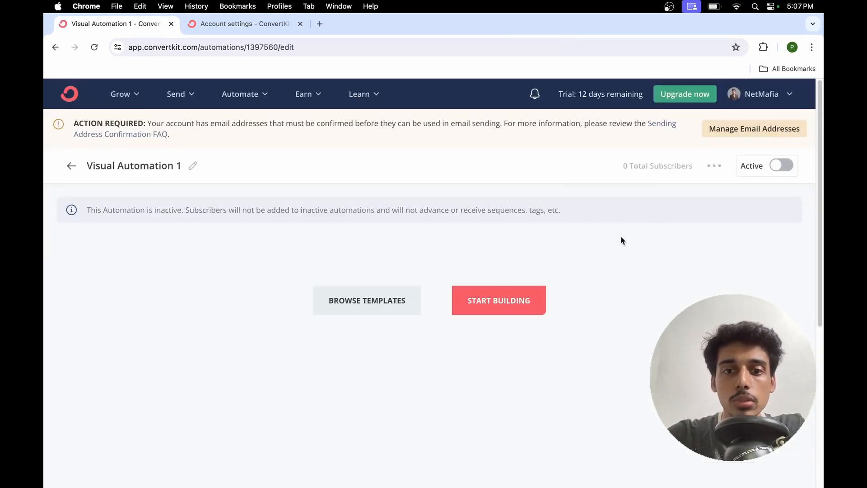
scroll(551, 232, "down", 3)
left_click(497, 261)
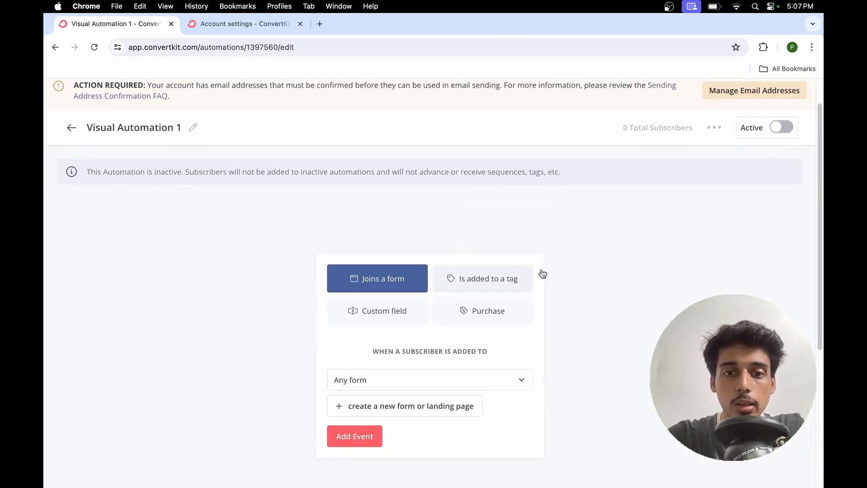
Step: Add an entry event that triggers when a subscriber joins the LeadSwift Email Sequence form
scroll(486, 309, "down", 5)
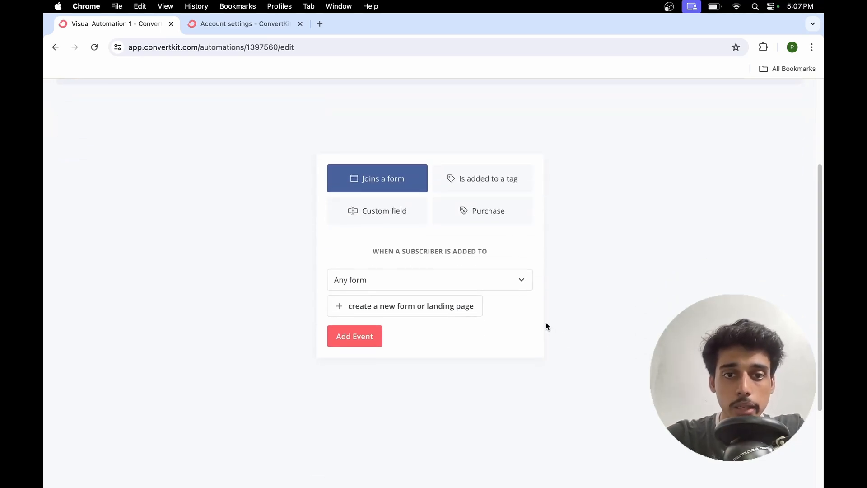
scroll(631, 223, "up", 5)
scroll(611, 212, "down", 4)
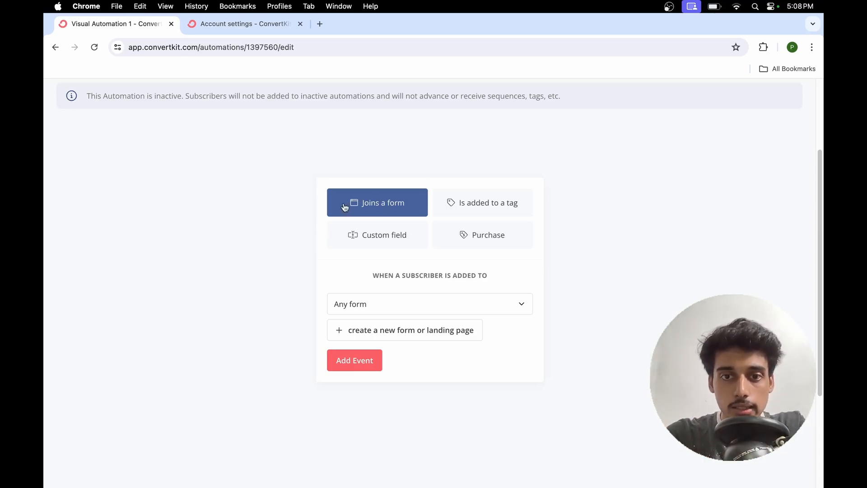
left_click(424, 299)
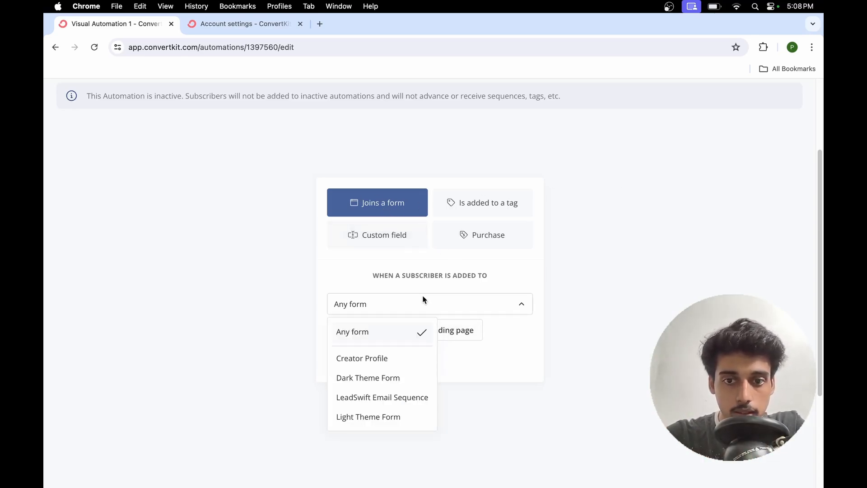
left_click(368, 397)
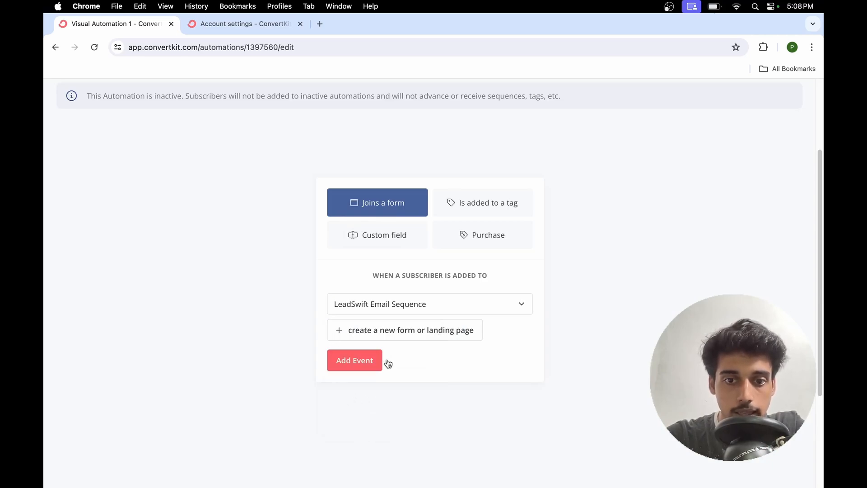
left_click(359, 361)
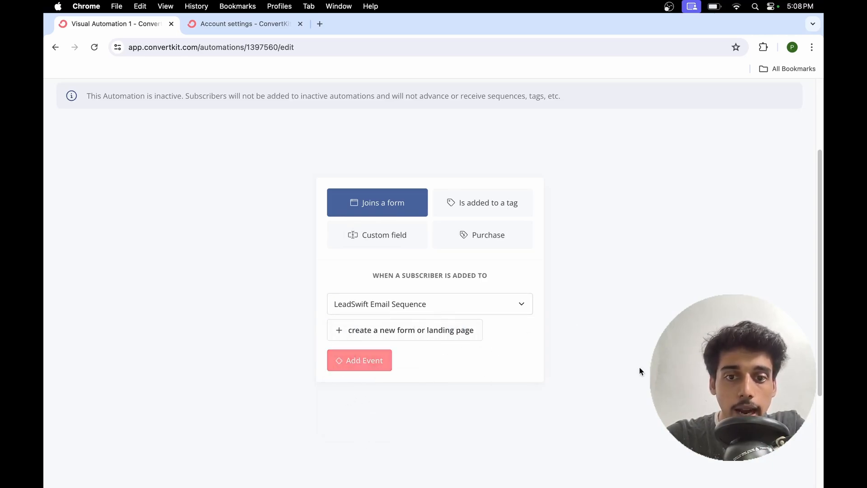
Step: Add an action below the form event that adds subscribers to the YouTube subs tag, and look over the automation flow
left_click(429, 275)
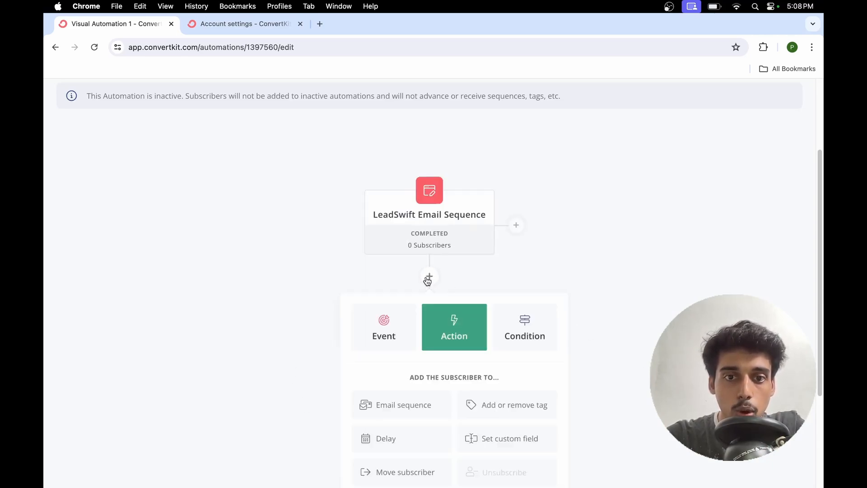
scroll(580, 346, "down", 1)
scroll(580, 346, "down", 4)
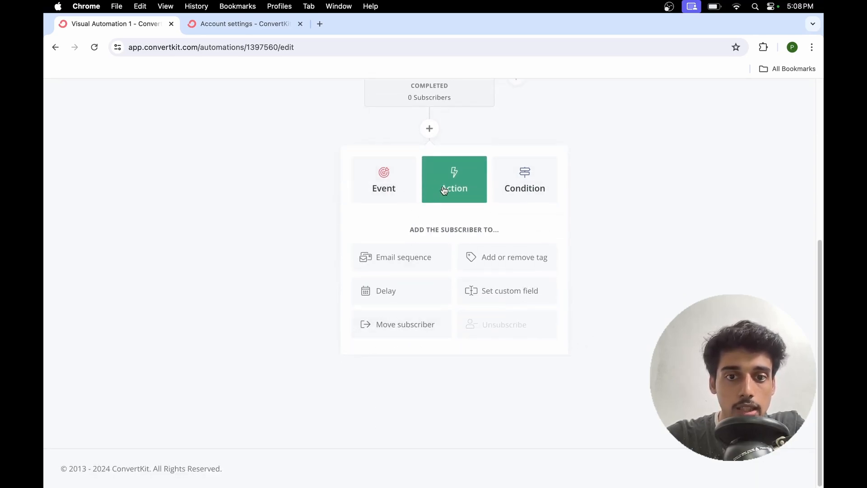
left_click(481, 256)
left_click(546, 287)
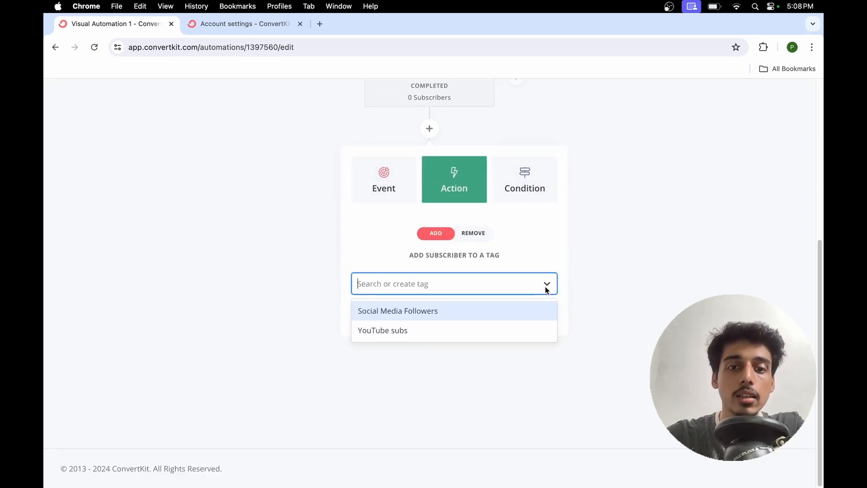
left_click(402, 332)
left_click(388, 314)
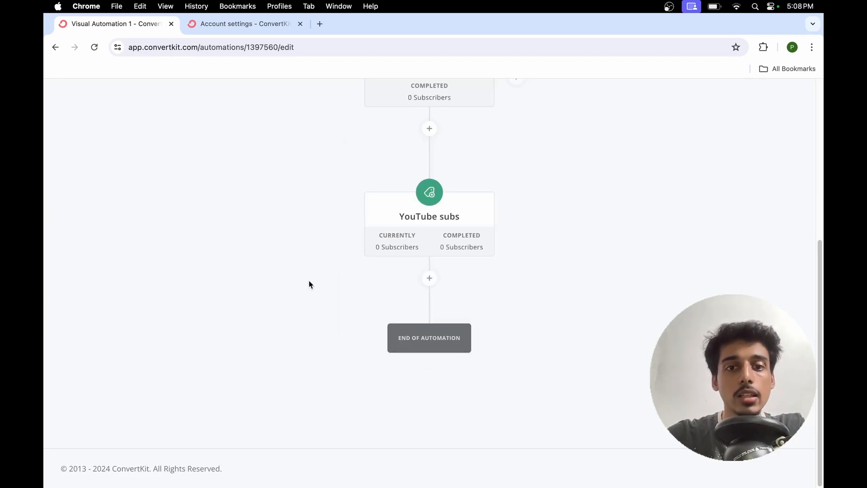
scroll(431, 293, "up", 5)
scroll(431, 296, "down", 5)
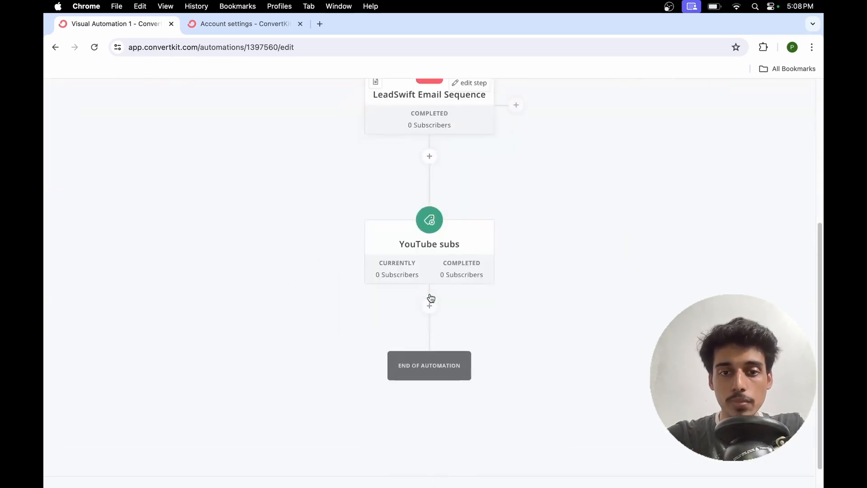
scroll(436, 224, "up", 1)
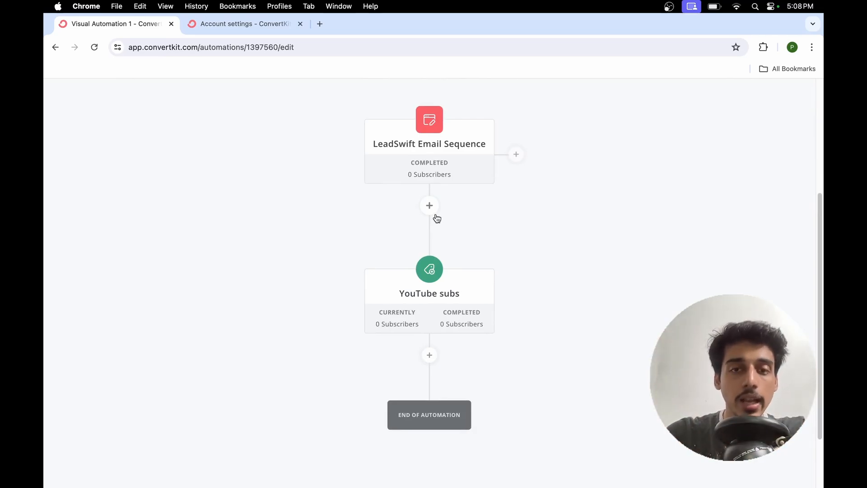
scroll(436, 218, "up", 5)
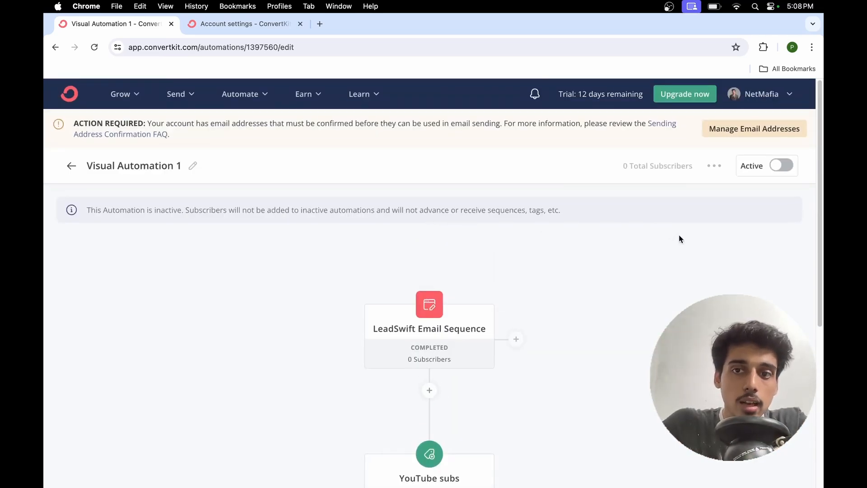